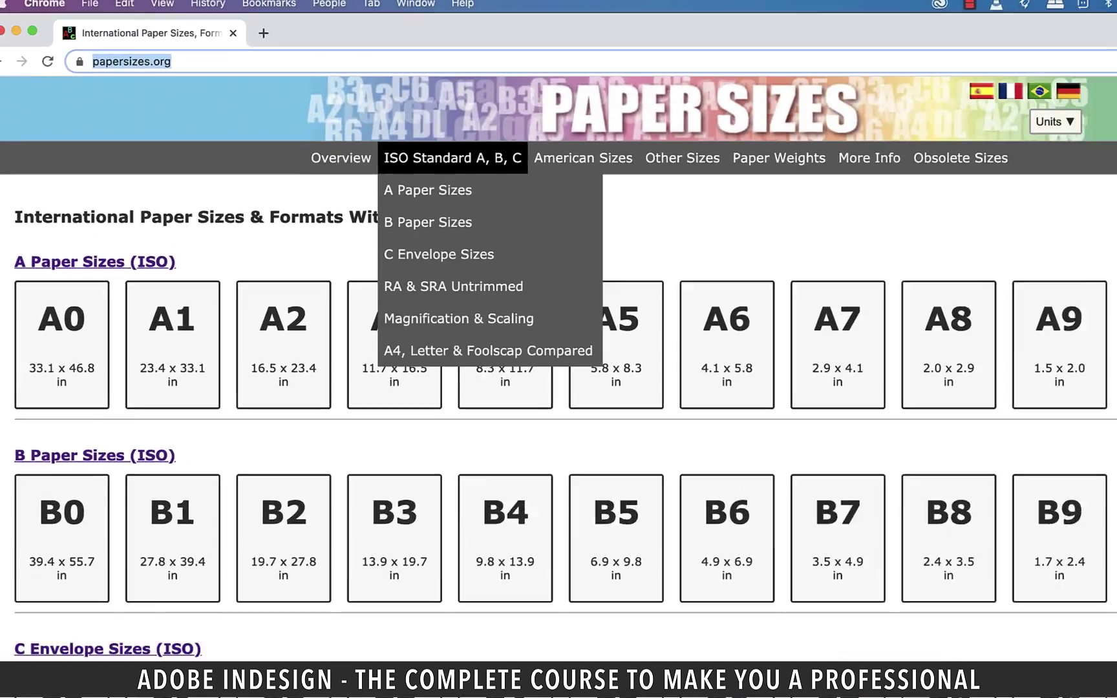
Look over the paper size overview and the categories of American and other sizes on papersizes.org.
click(672, 235)
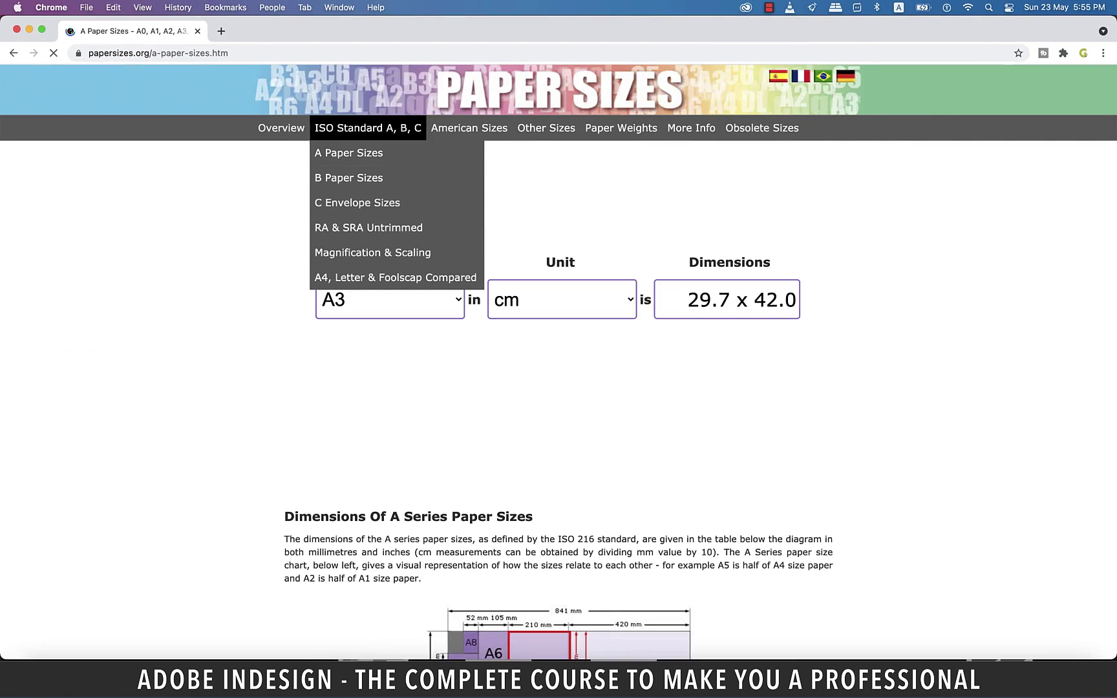
click(281, 128)
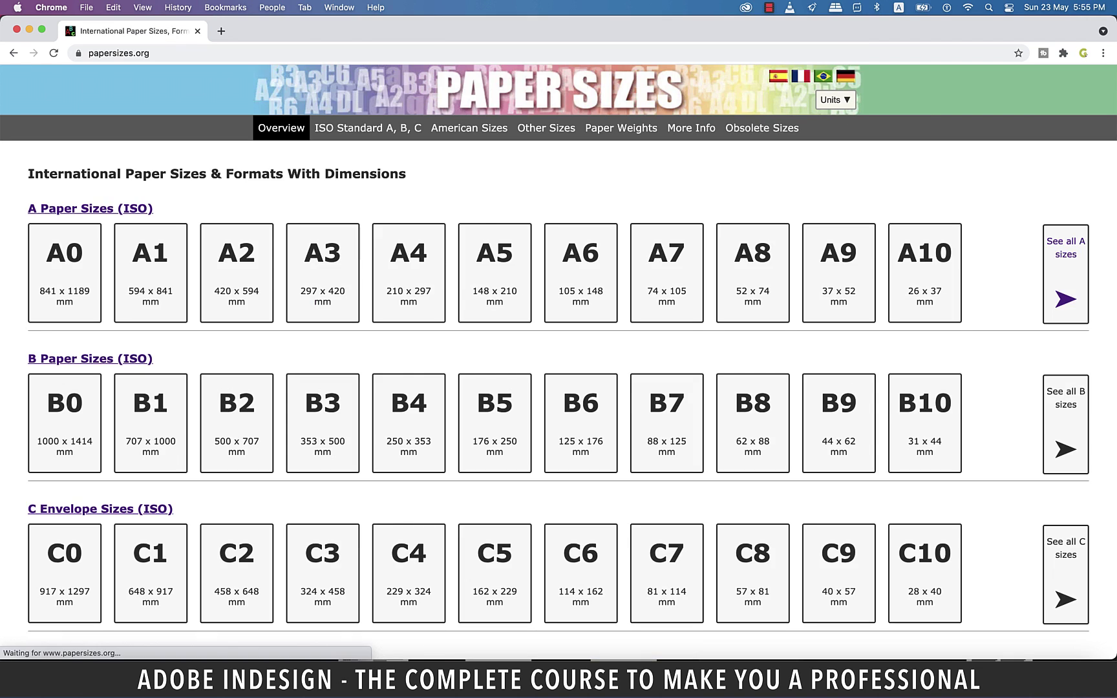
mouse_move(367, 128)
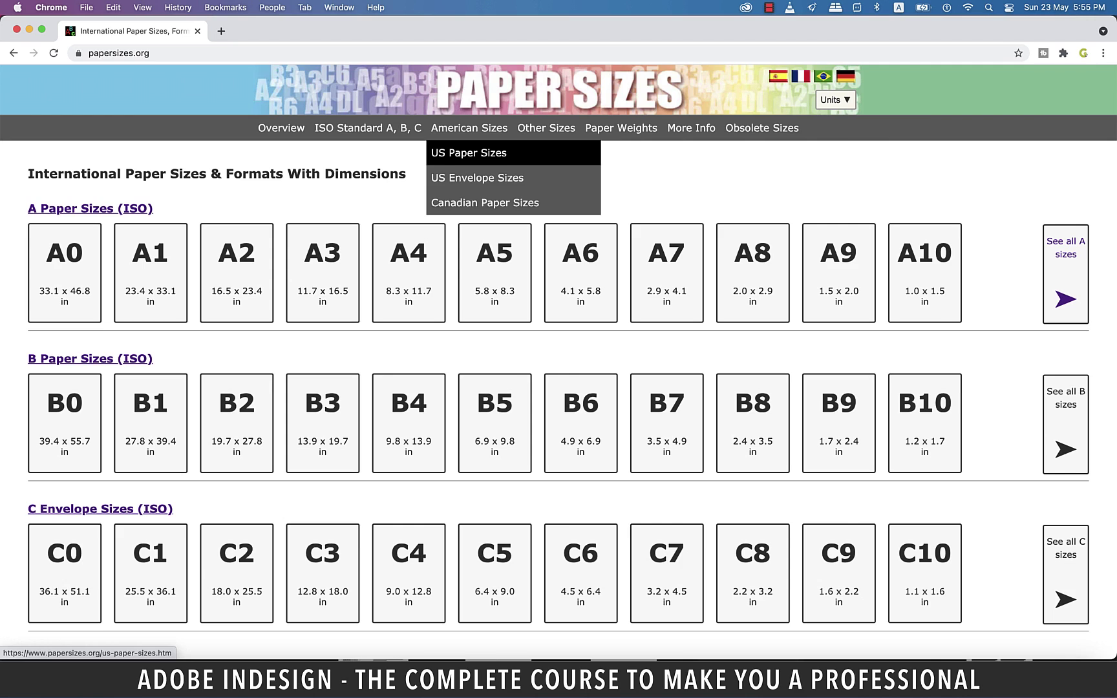
mouse_move(560, 178)
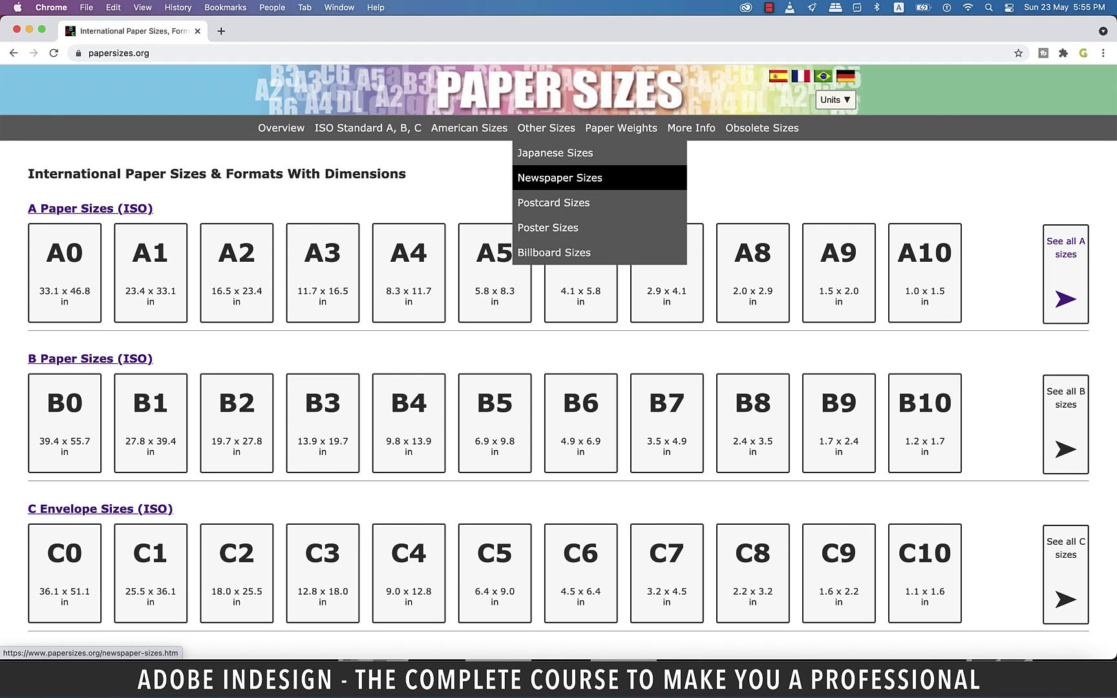
Look up the dimensions of A4 paper in millimetres and in inches.
click(343, 152)
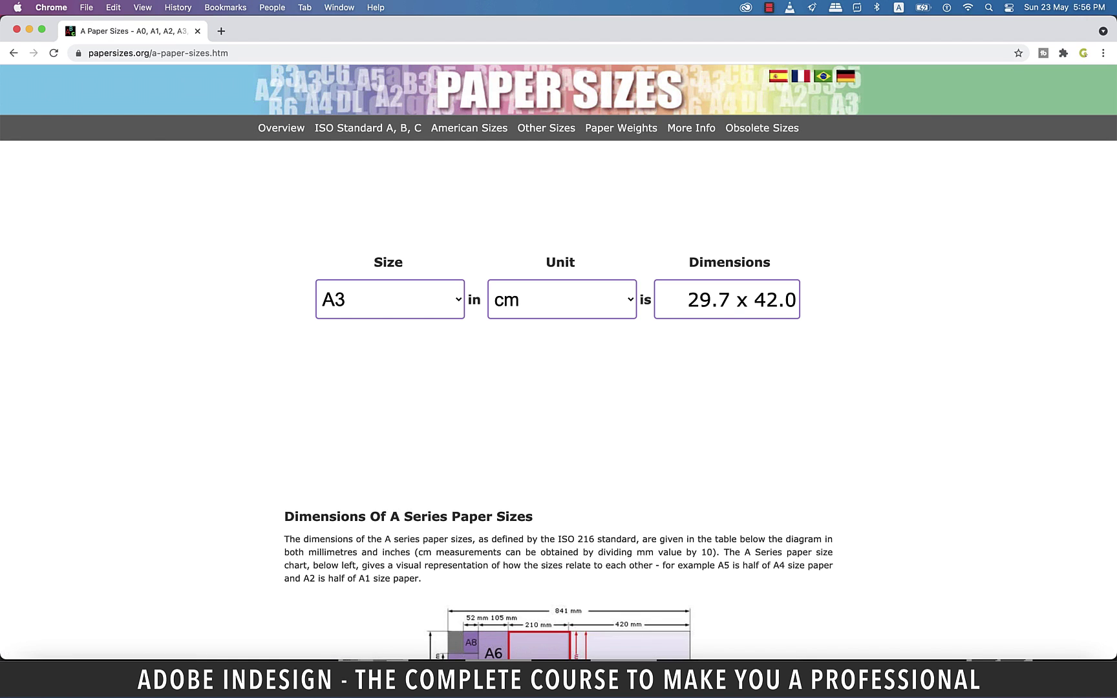
click(561, 285)
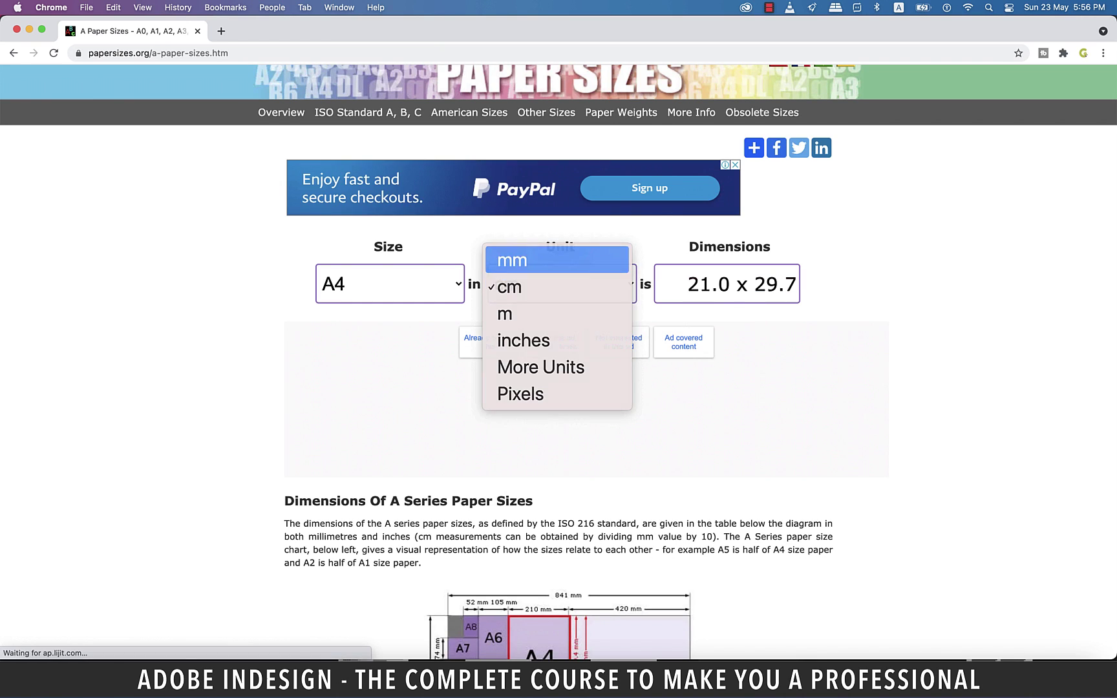
click(557, 260)
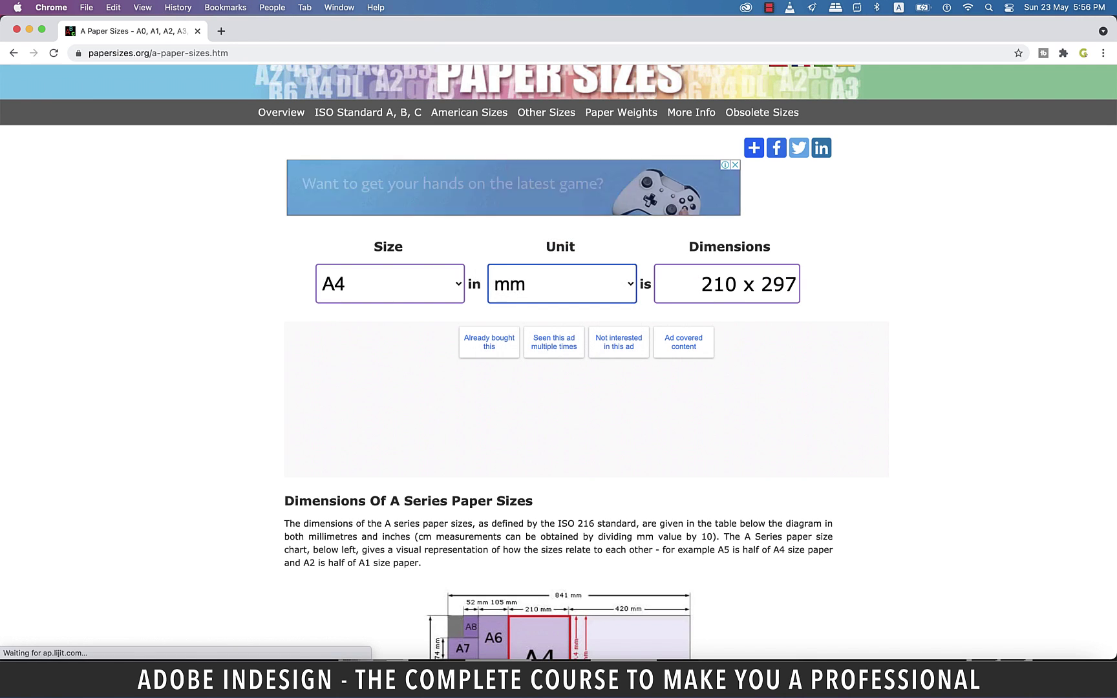
click(561, 285)
click(558, 367)
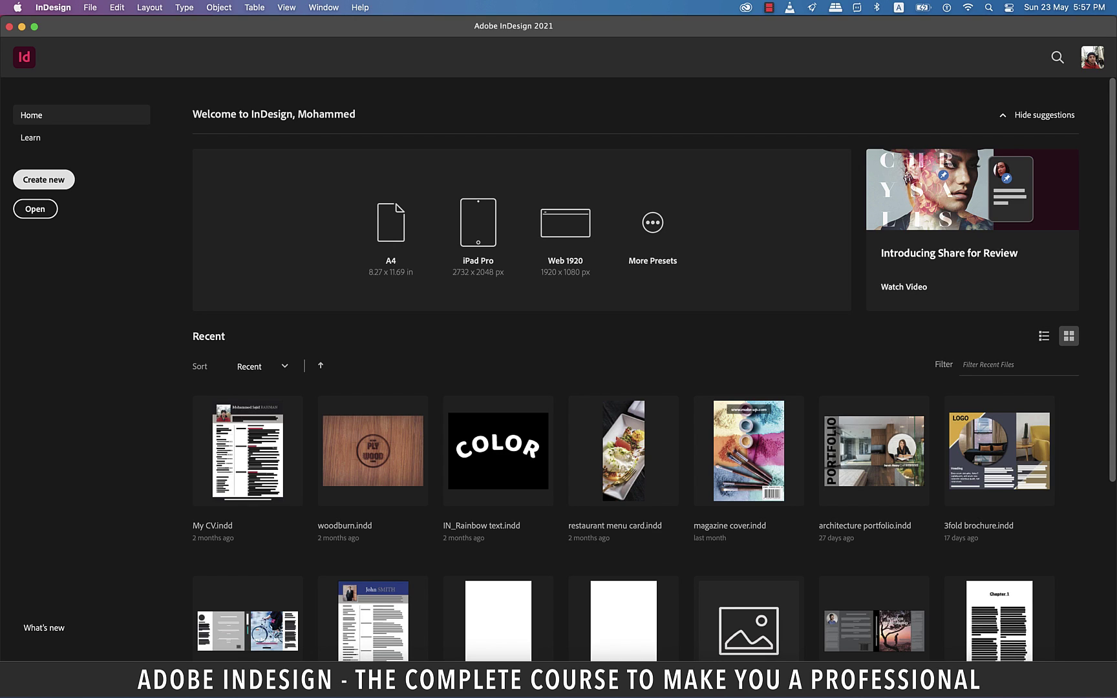
Switch to InDesign, start a new document and show all blank print document presets.
click(43, 179)
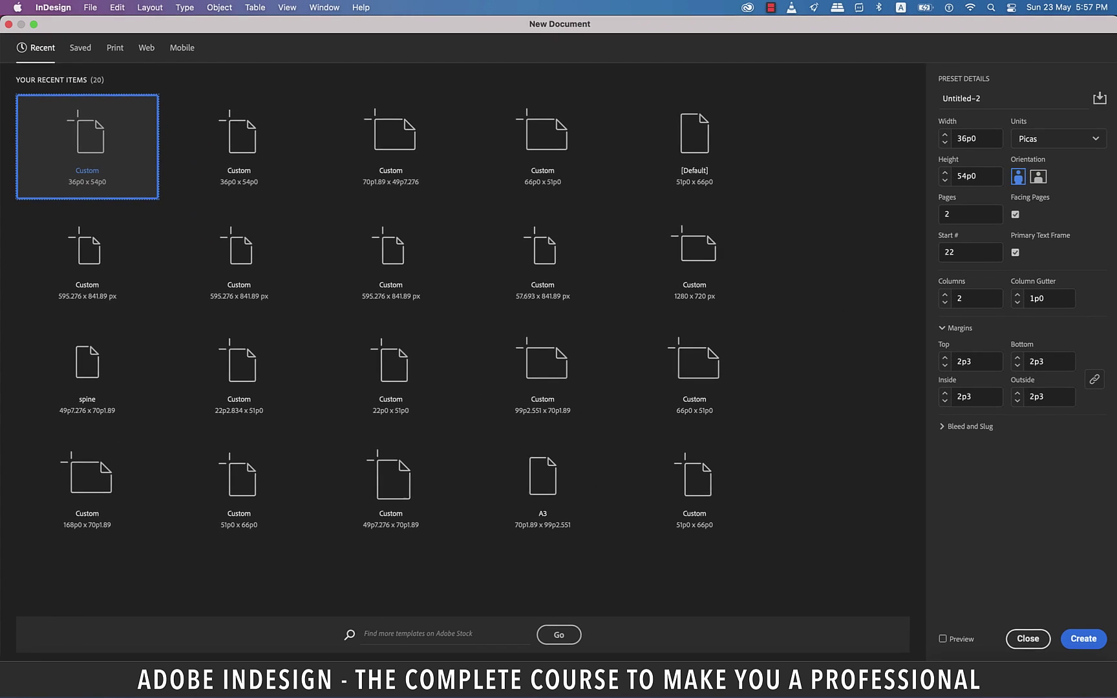
click(115, 48)
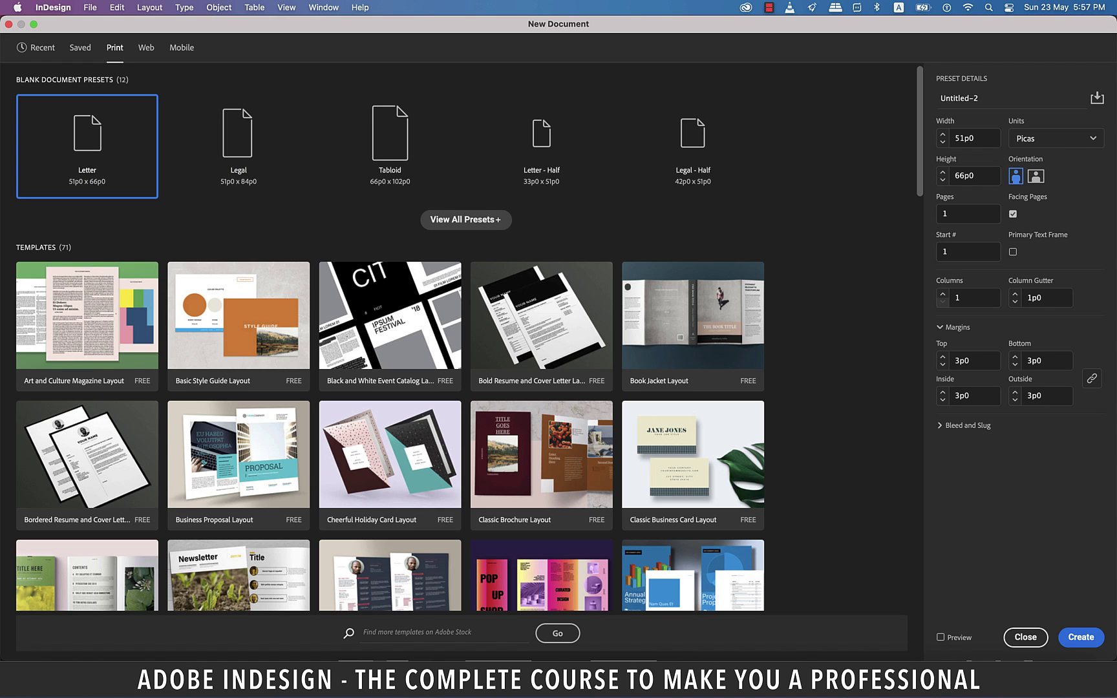
click(466, 219)
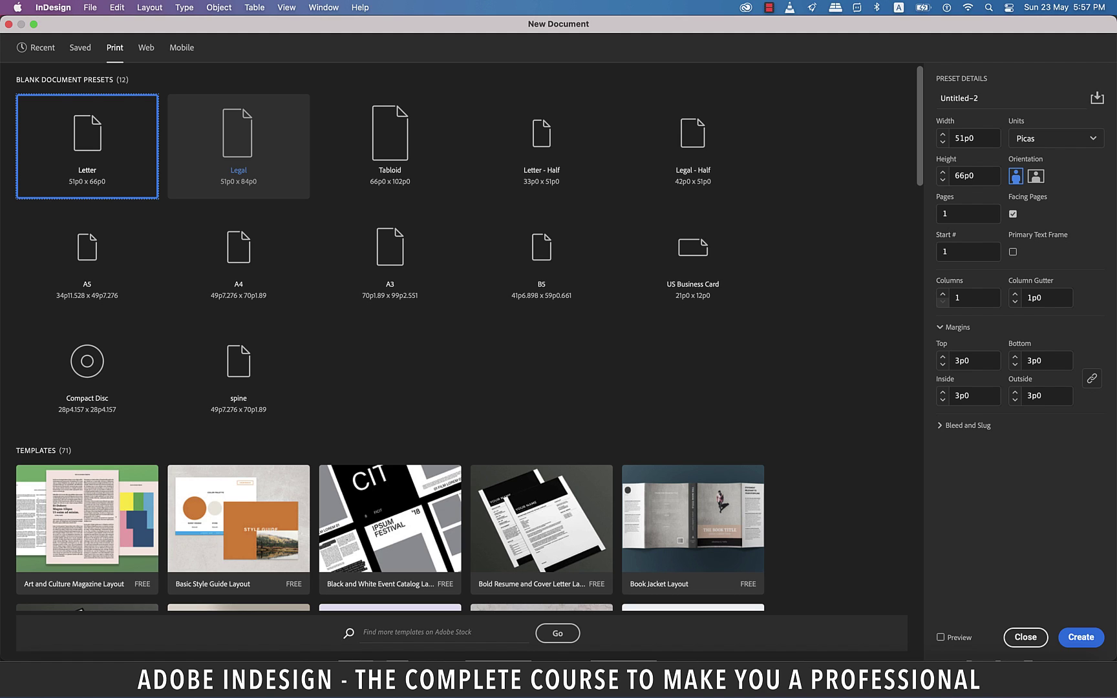
Look through the print templates and the full set of blank web document presets.
scroll(693, 324, down, 5)
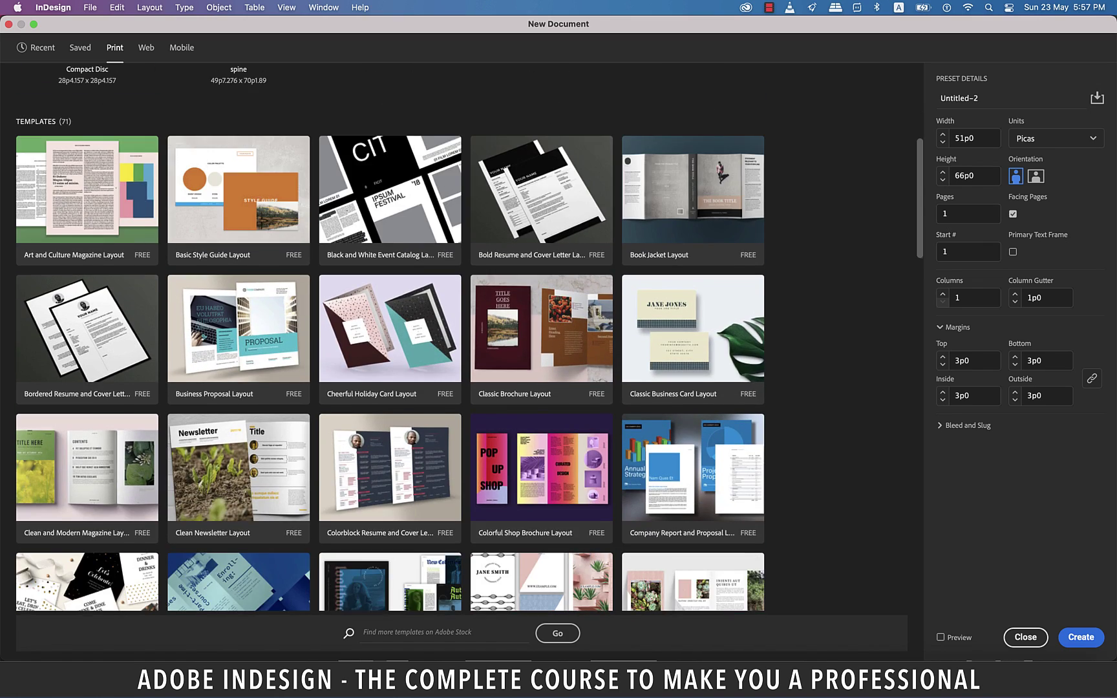
scroll(239, 362, down, 2)
scroll(239, 362, up, 10)
scroll(239, 452, down, 20)
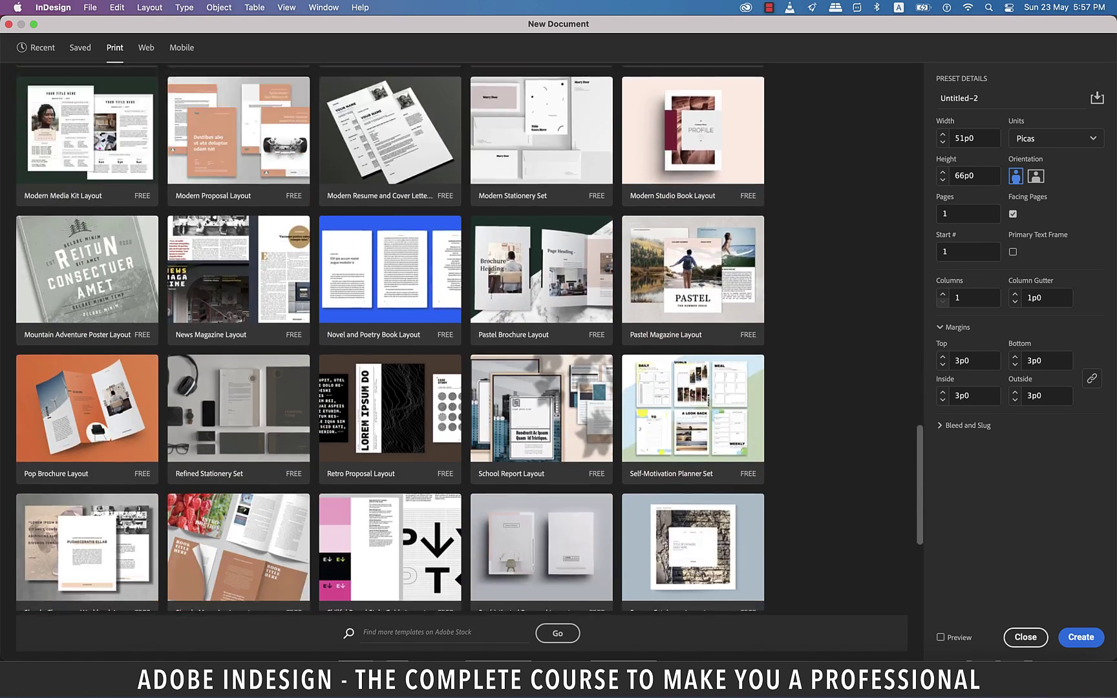
scroll(390, 194, down, 7)
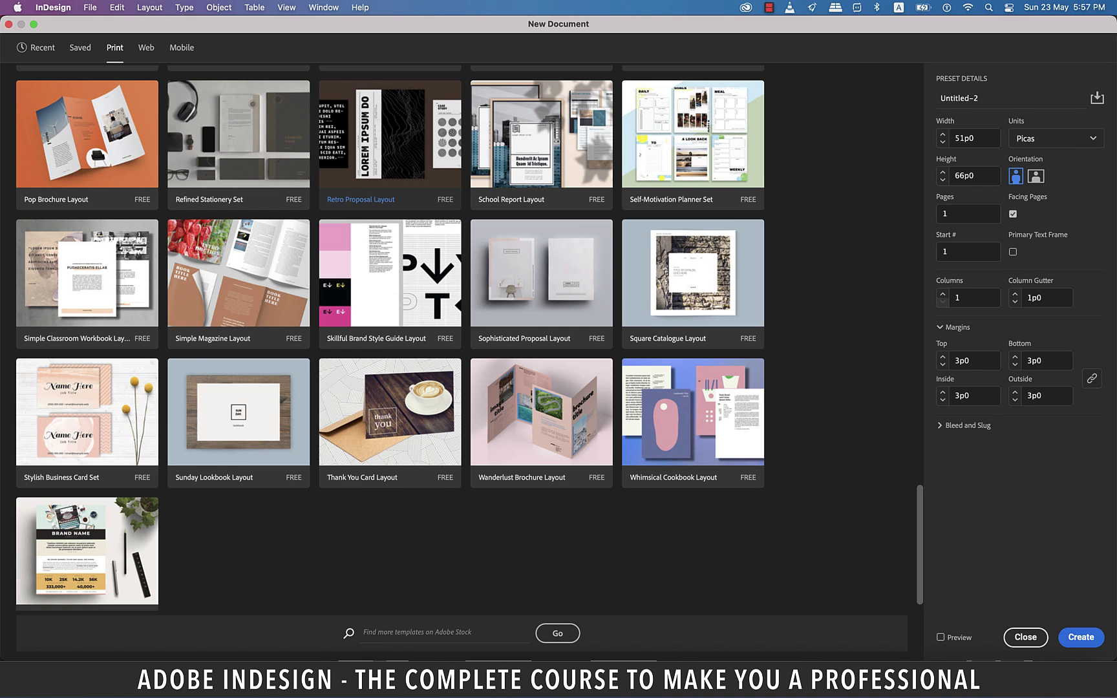
scroll(390, 194, up, 20)
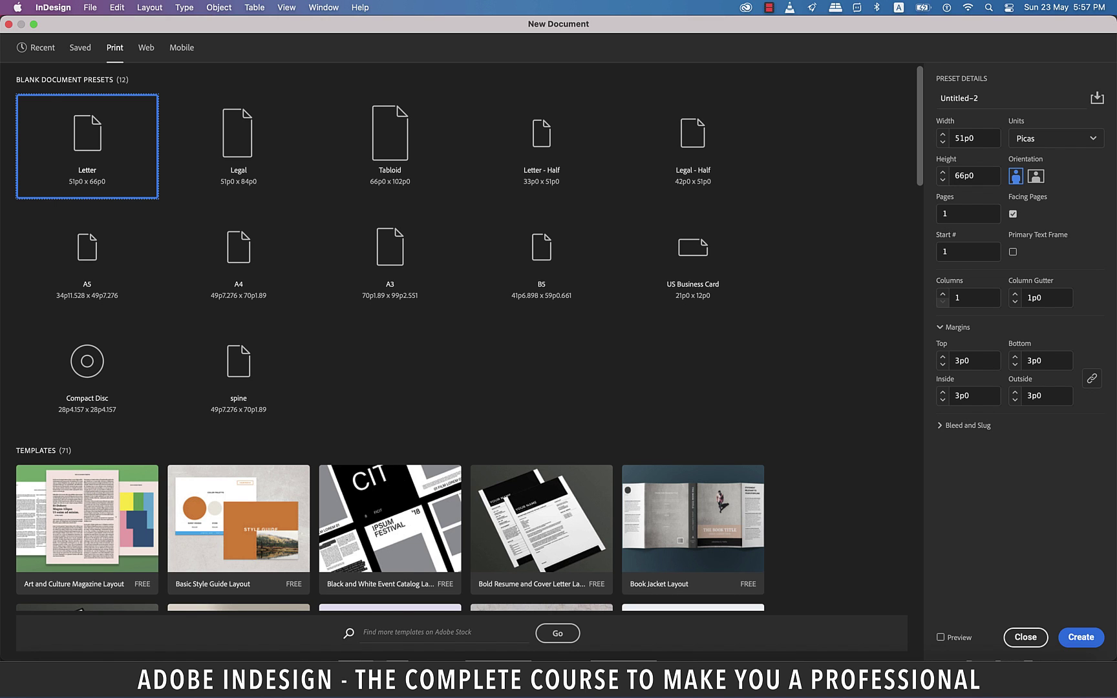
click(146, 47)
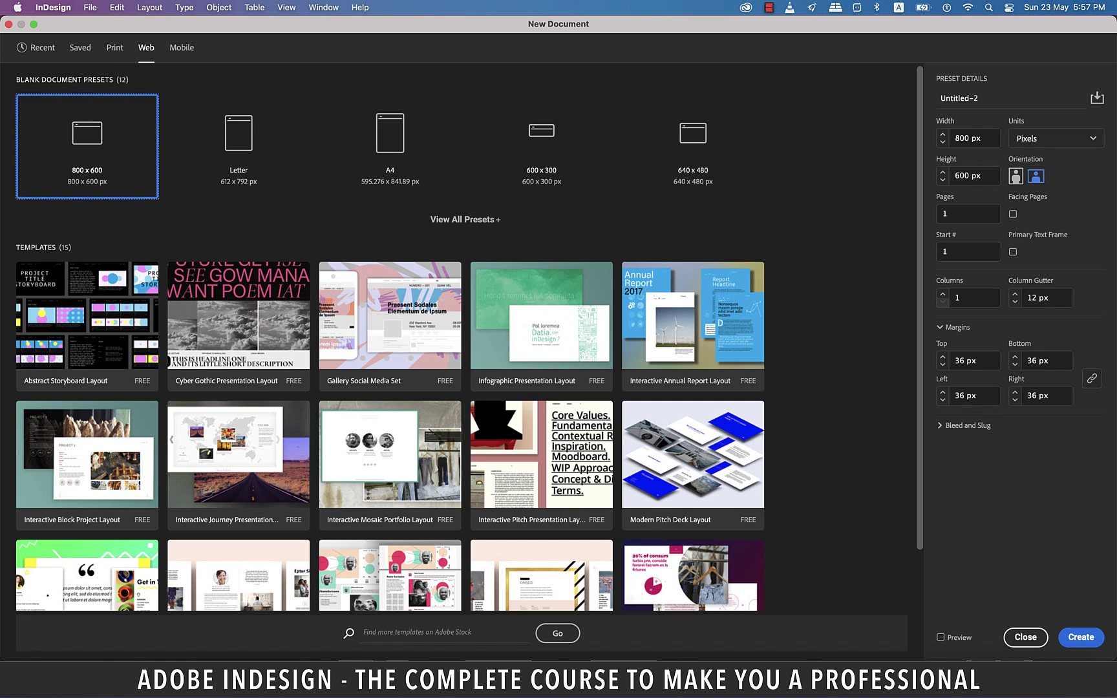
click(460, 219)
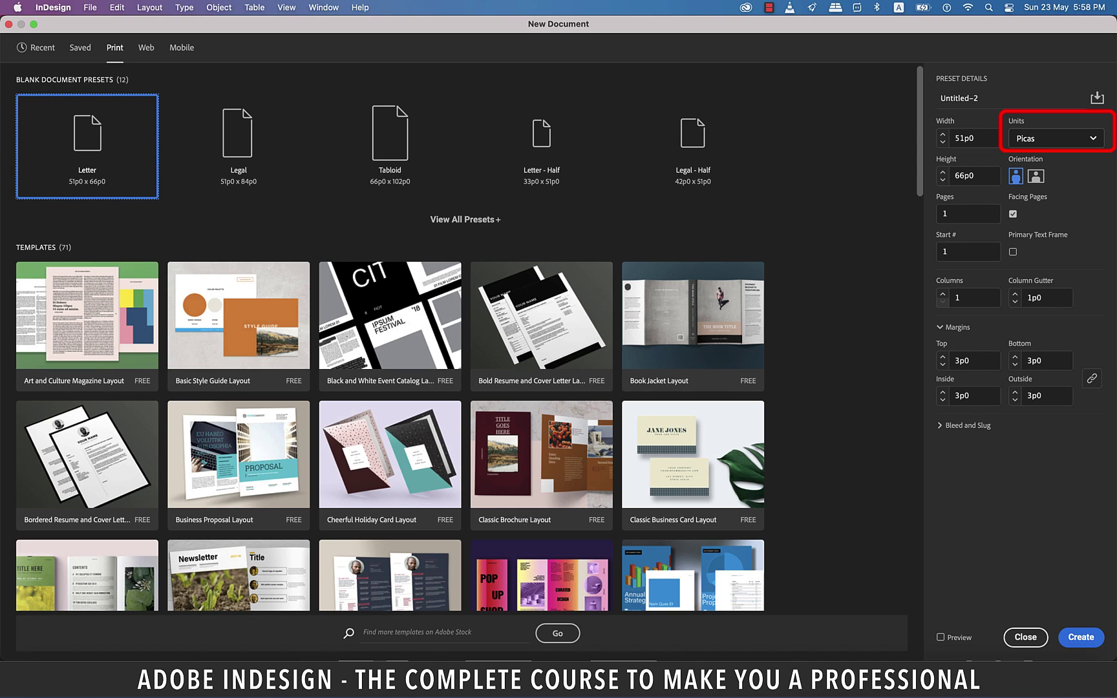
Set the Letter print document's units to inches, and try landscape orientation before returning to portrait.
click(1056, 139)
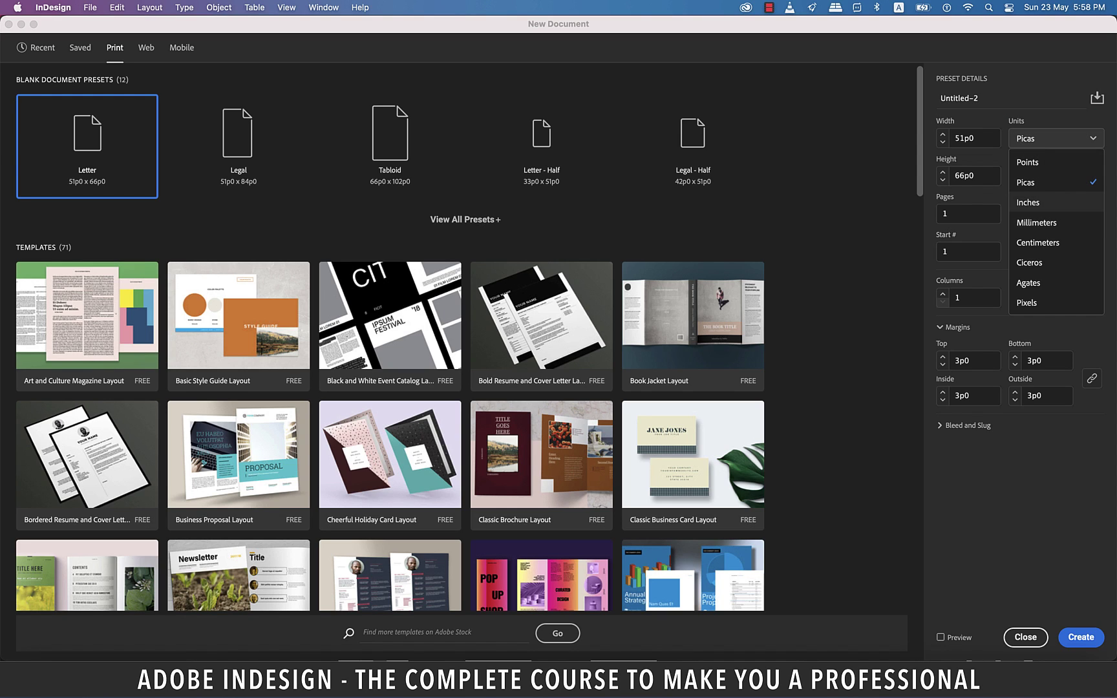
click(1034, 203)
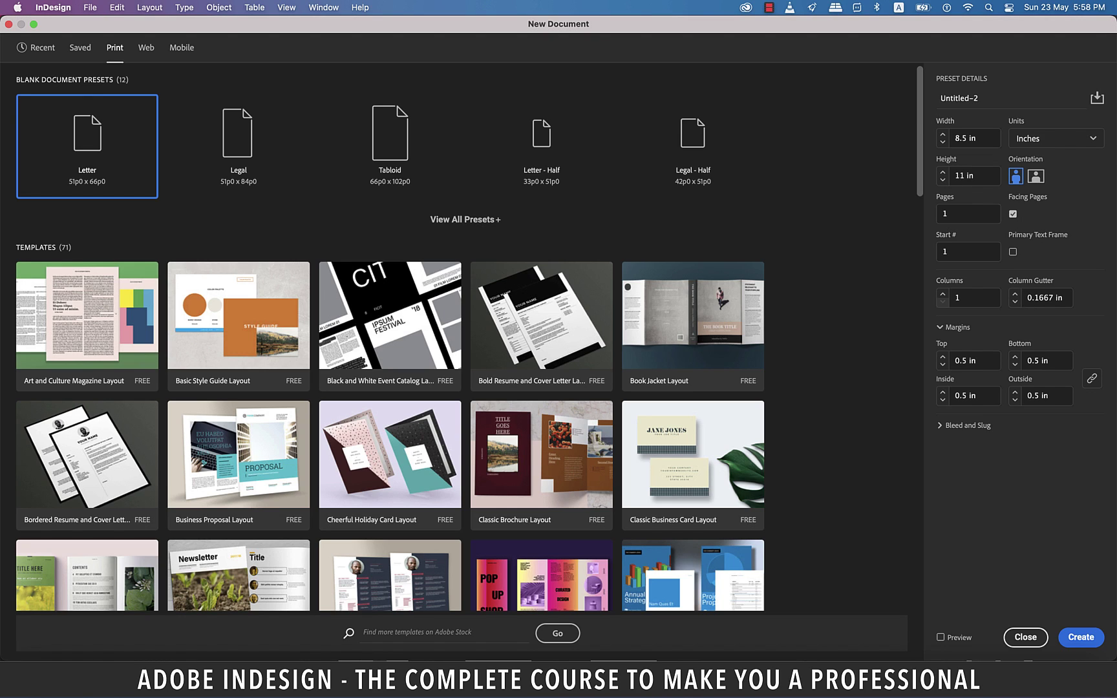
click(976, 137)
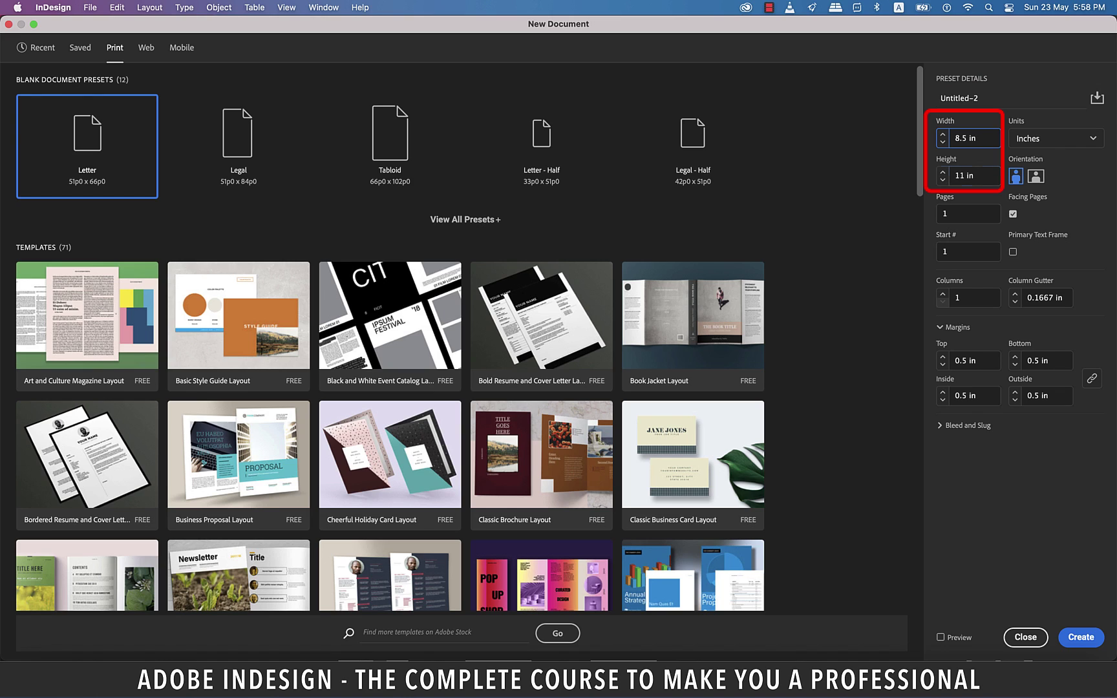
click(973, 175)
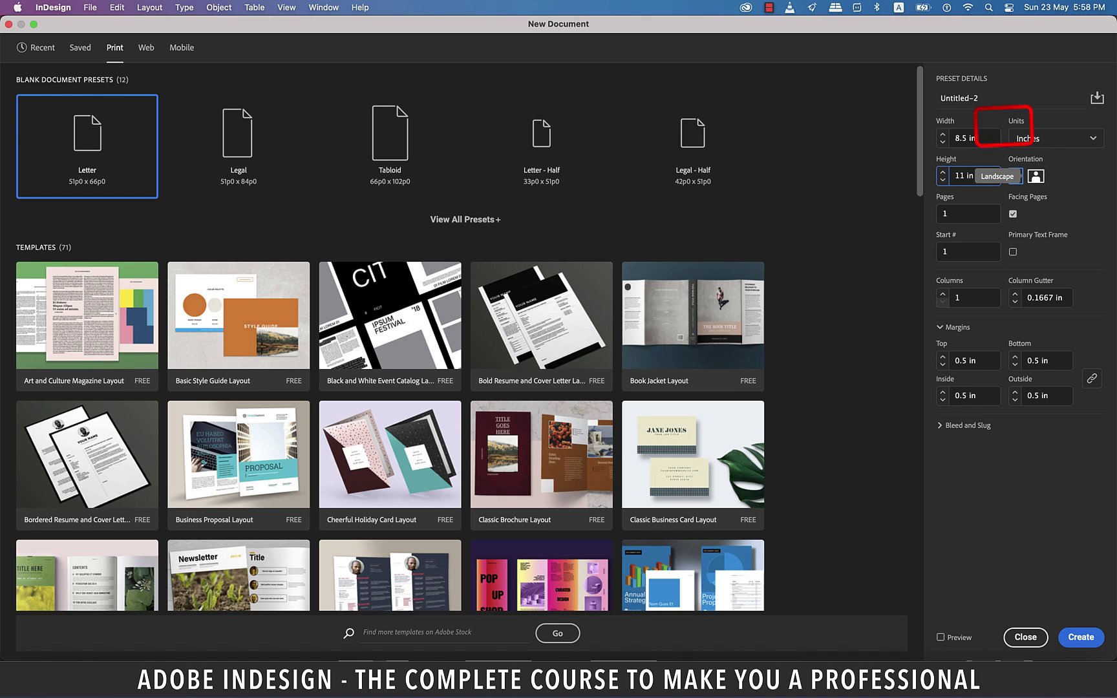
click(1036, 176)
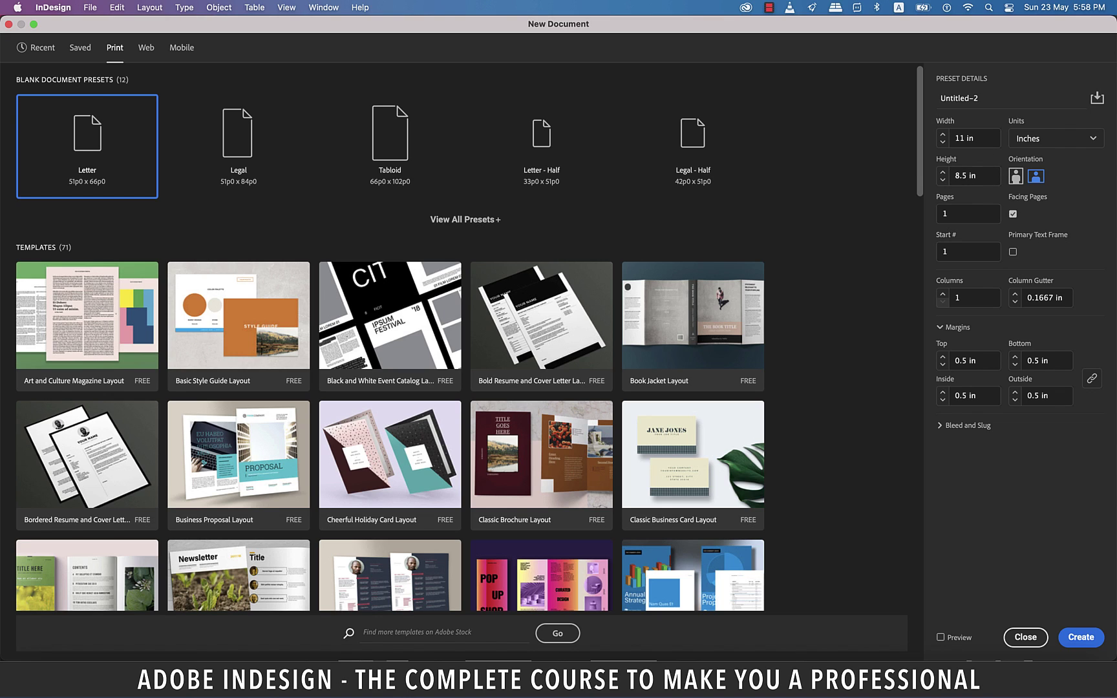
click(1016, 176)
Set the number of pages in the new document to 5.
click(945, 214)
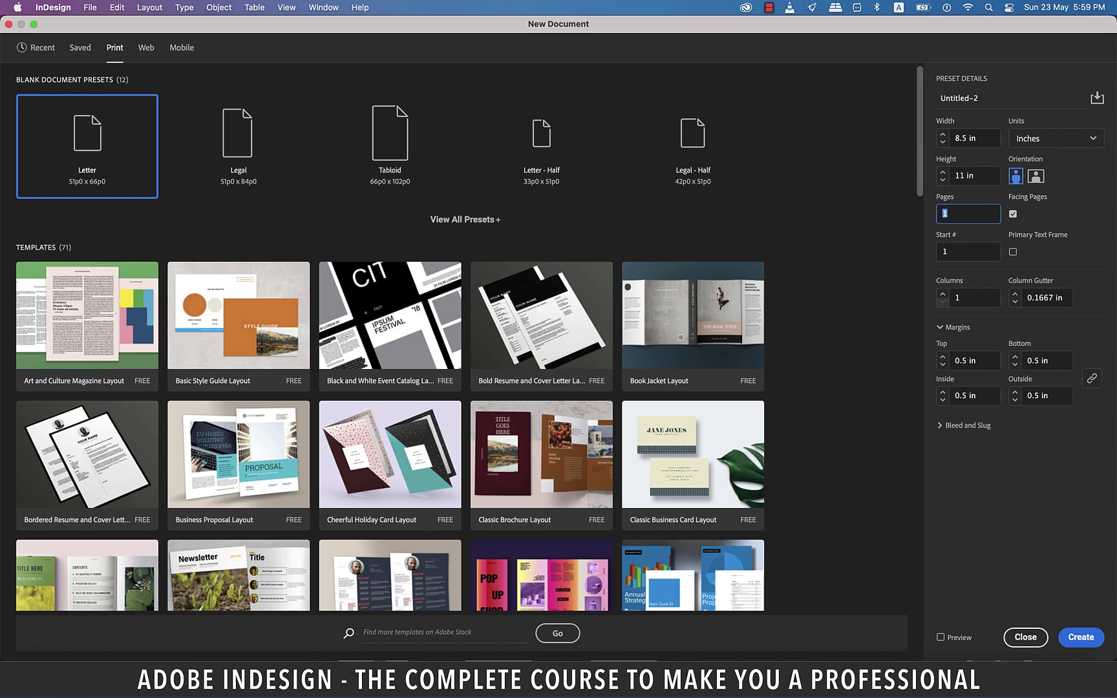
text(5)
key(Tab)
Switch Facing Pages off and back on, and Primary Text Frame on and off again.
click(1012, 214)
key(space)
key(Tab)
key(space)
key(space)
click(959, 298)
click(1062, 298)
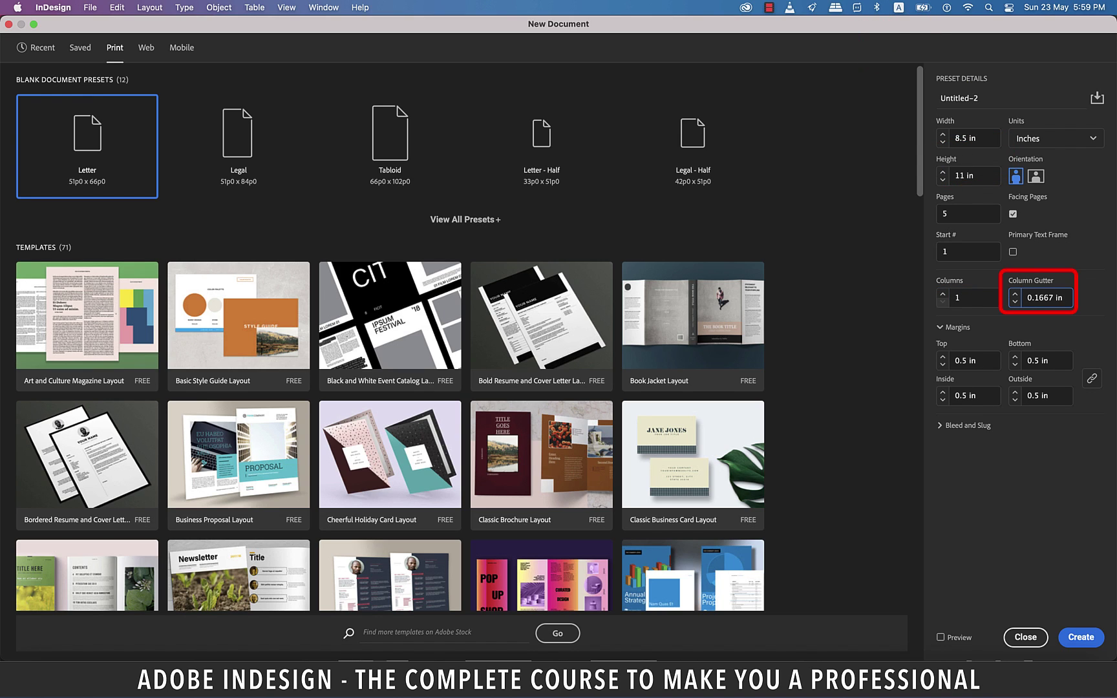
Raise all four linked margins to 0.875 in.
click(976, 360)
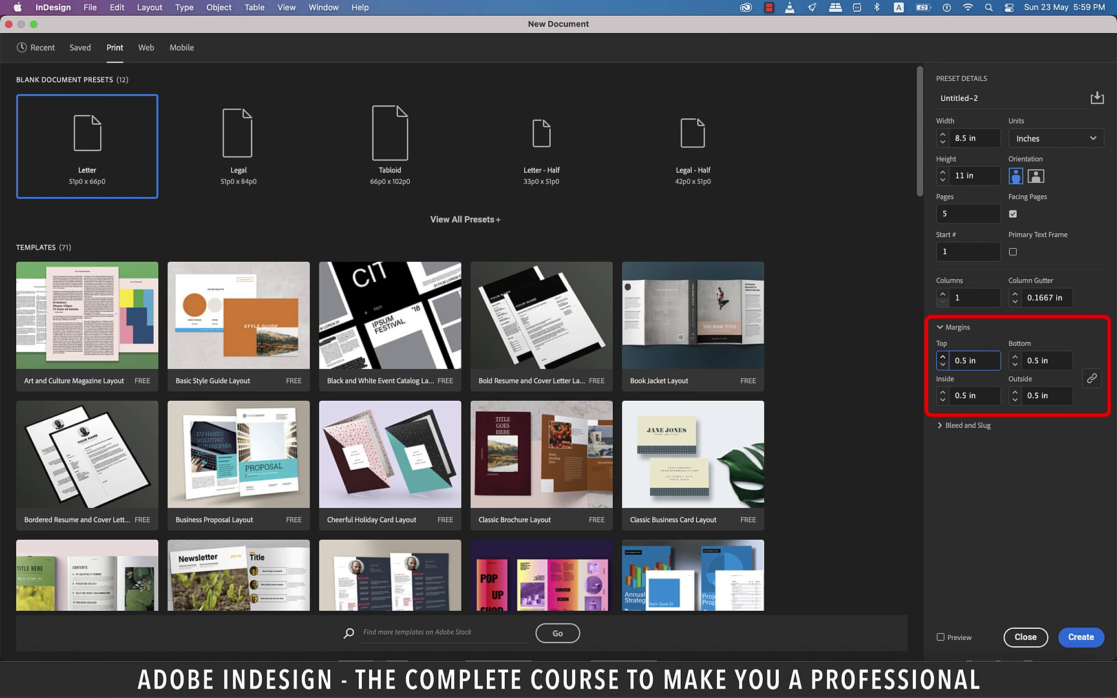
click(943, 357)
click(943, 356)
click(942, 357)
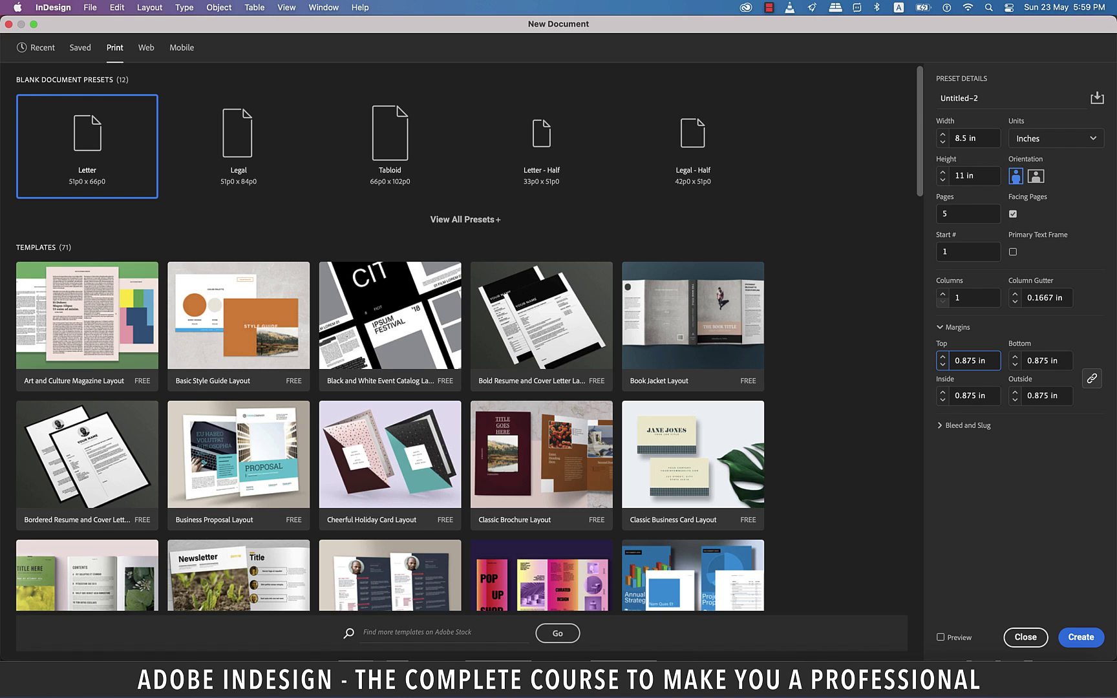
Unlink the margins, reduce the top margin on its own, and link the margins again.
click(1091, 378)
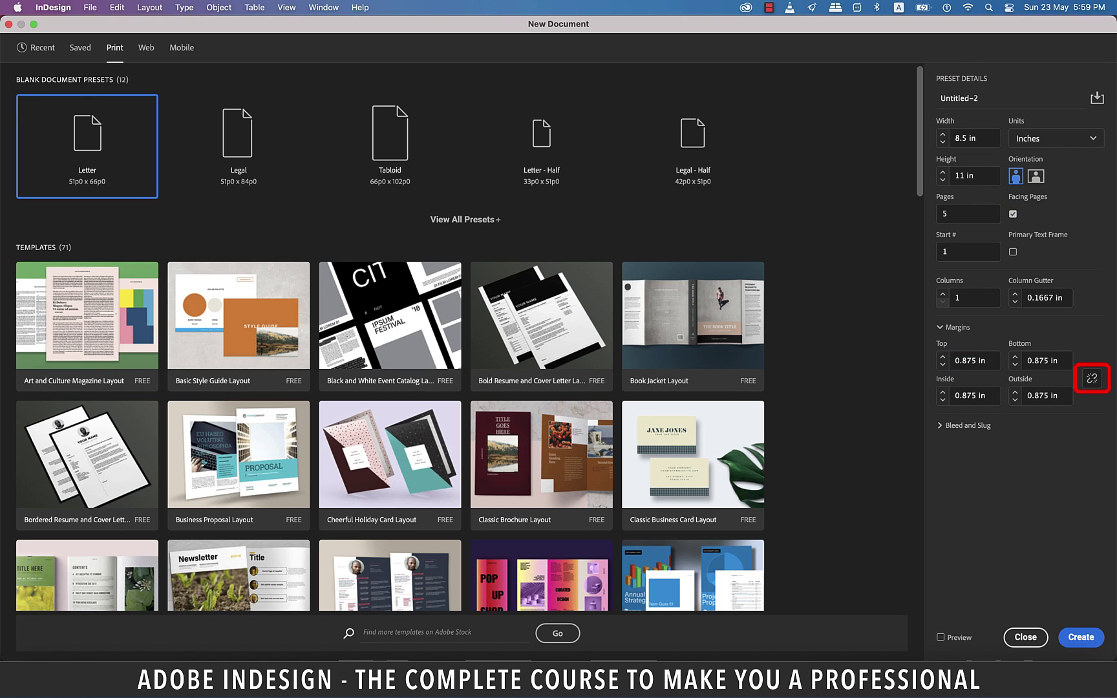
click(943, 365)
click(943, 365)
click(1092, 378)
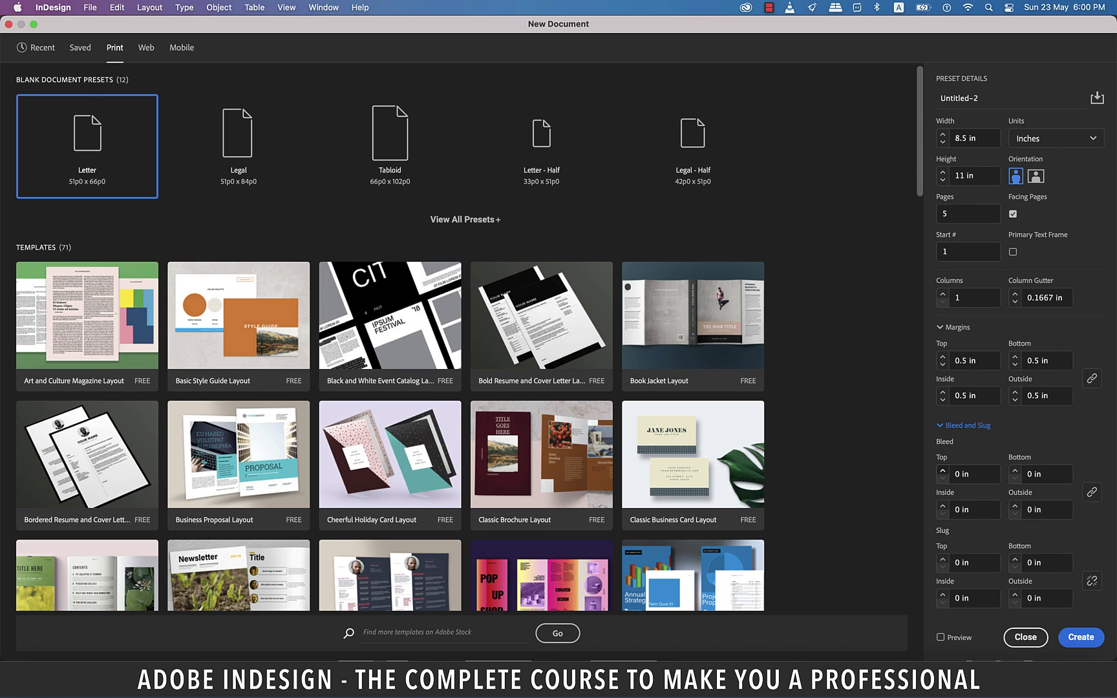
Set the bleed to 0.125 in on all sides, and link the slug values at 0 in.
click(943, 470)
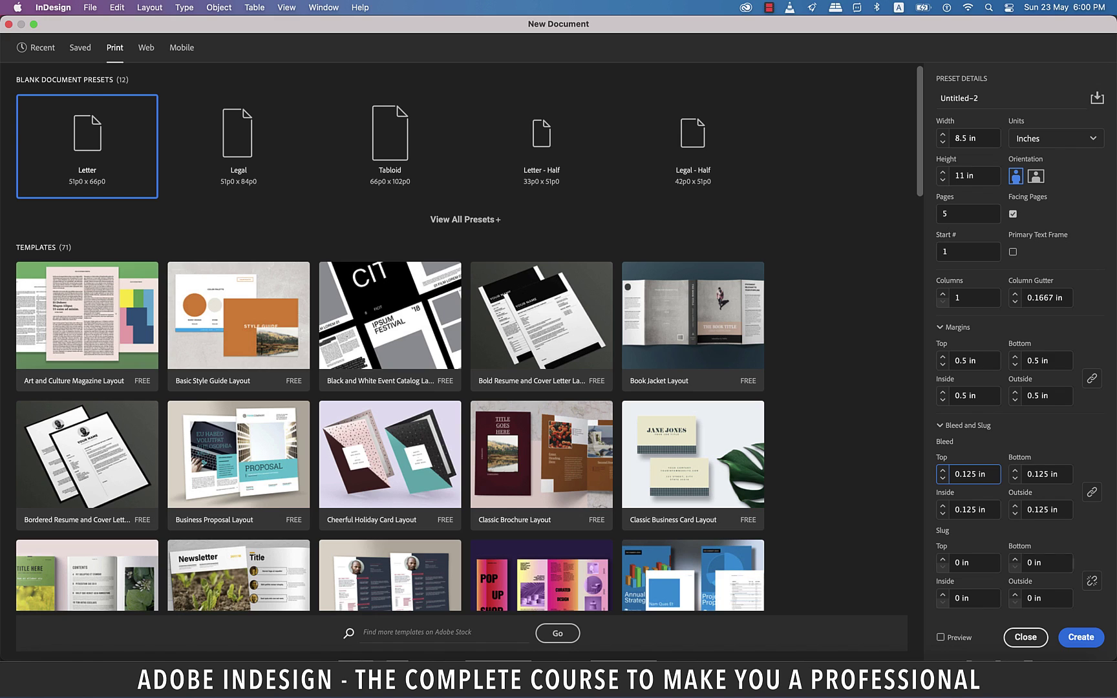
click(1092, 581)
click(943, 559)
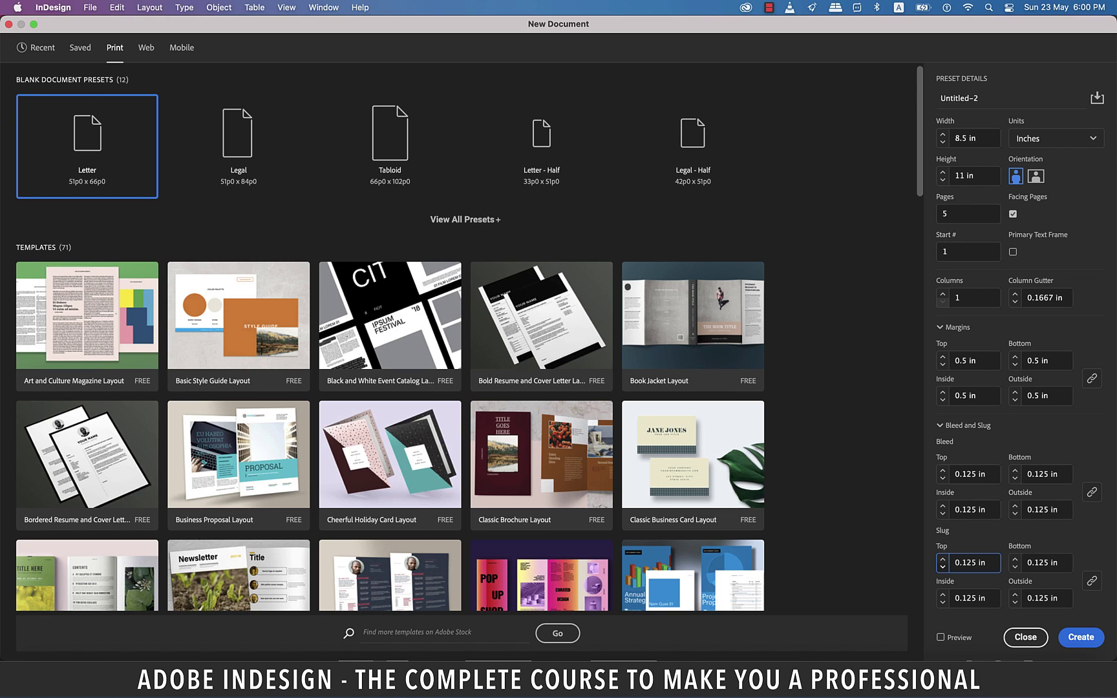
click(943, 567)
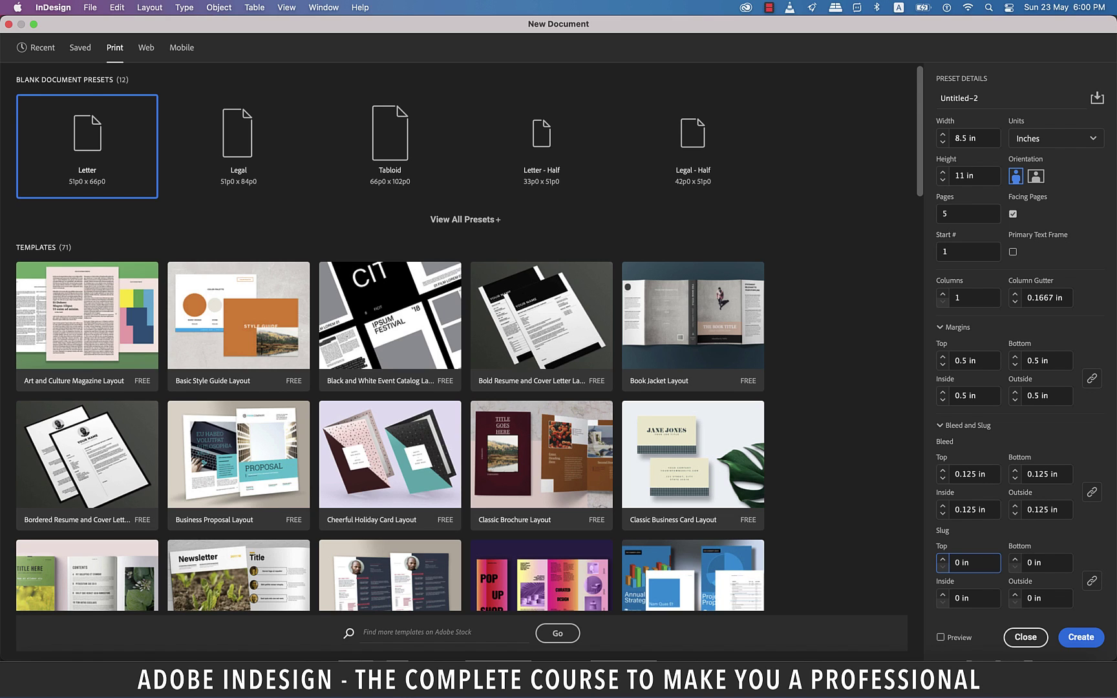
Turn on the preview of the new document and turn it off again.
click(940, 637)
click(941, 637)
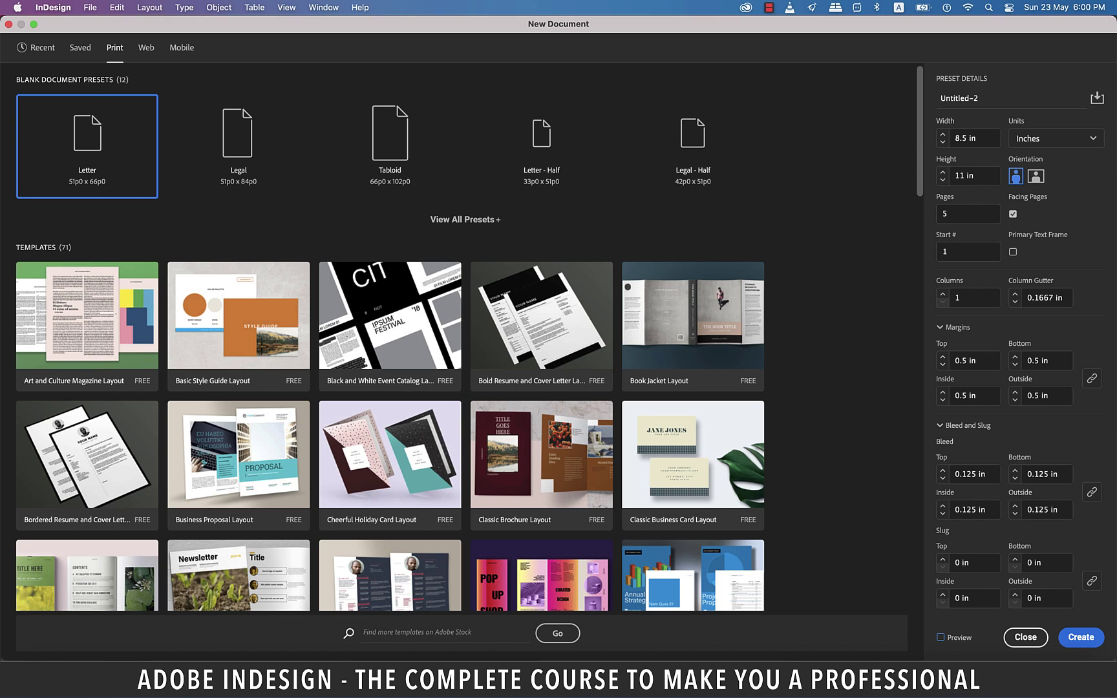
Name the document "My template" and save its settings as a document preset with the same name.
drag(980, 97, 940, 97)
text(My templa)
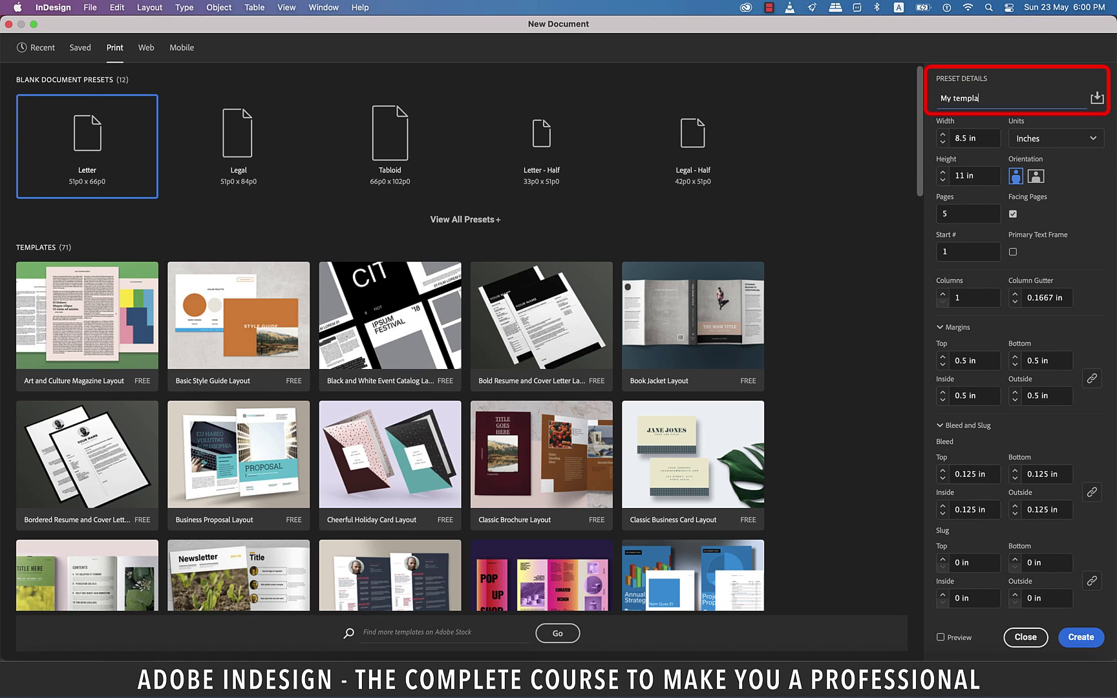
text(te)
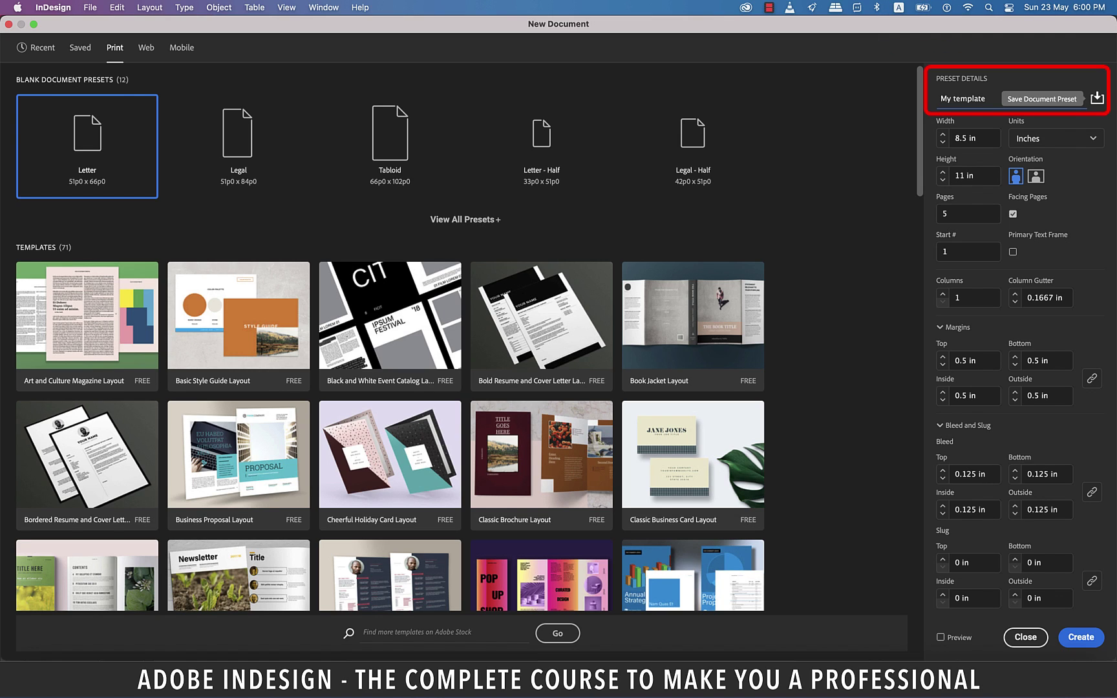
click(1097, 99)
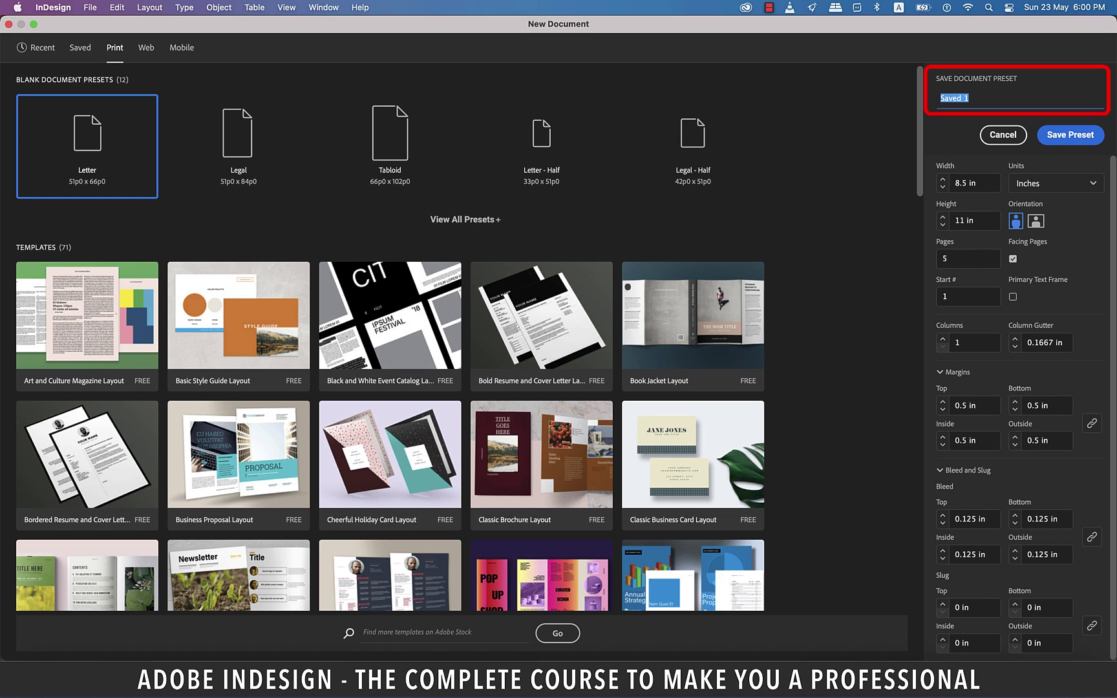
text(My template)
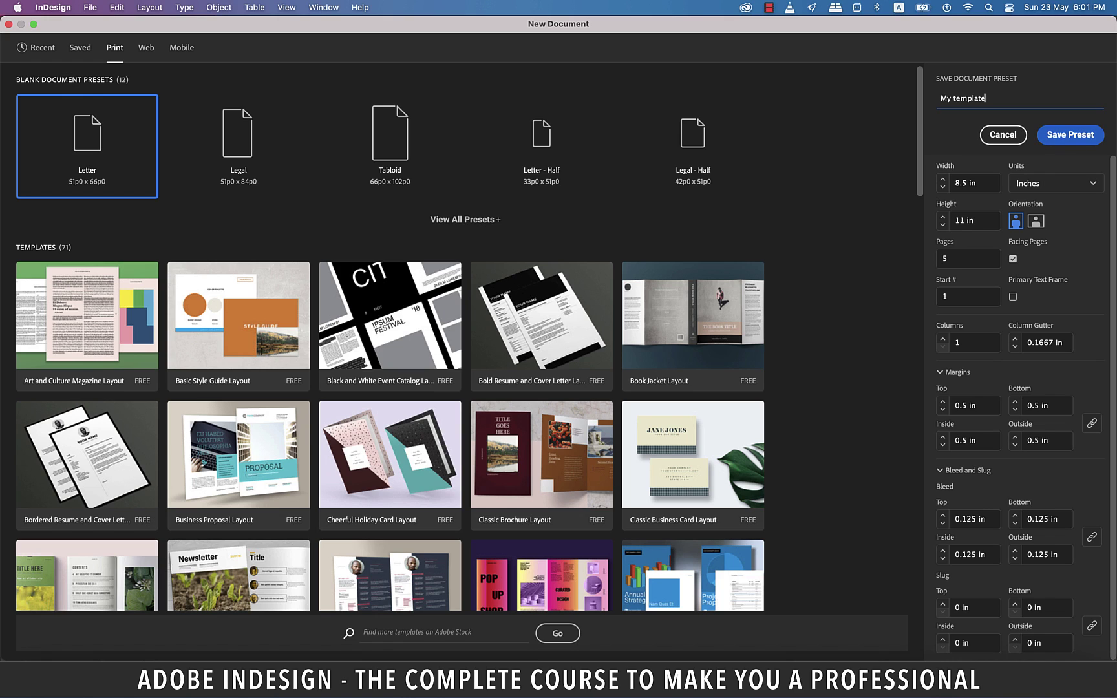
key(Return)
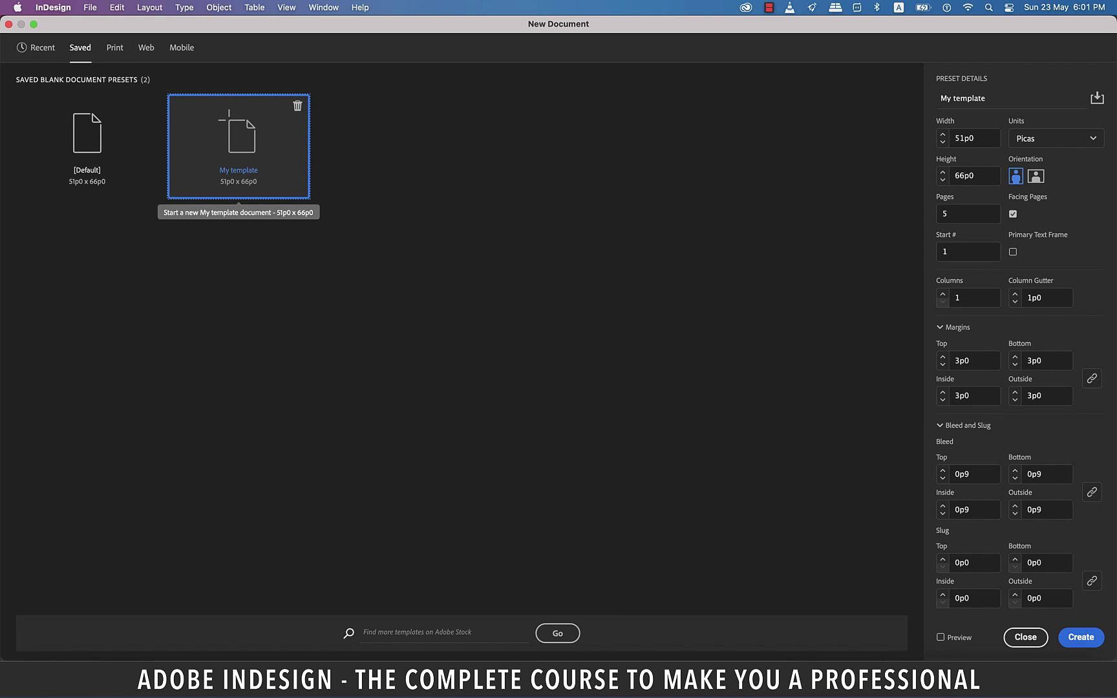
Create a new document from the saved "My template" preset.
click(37, 48)
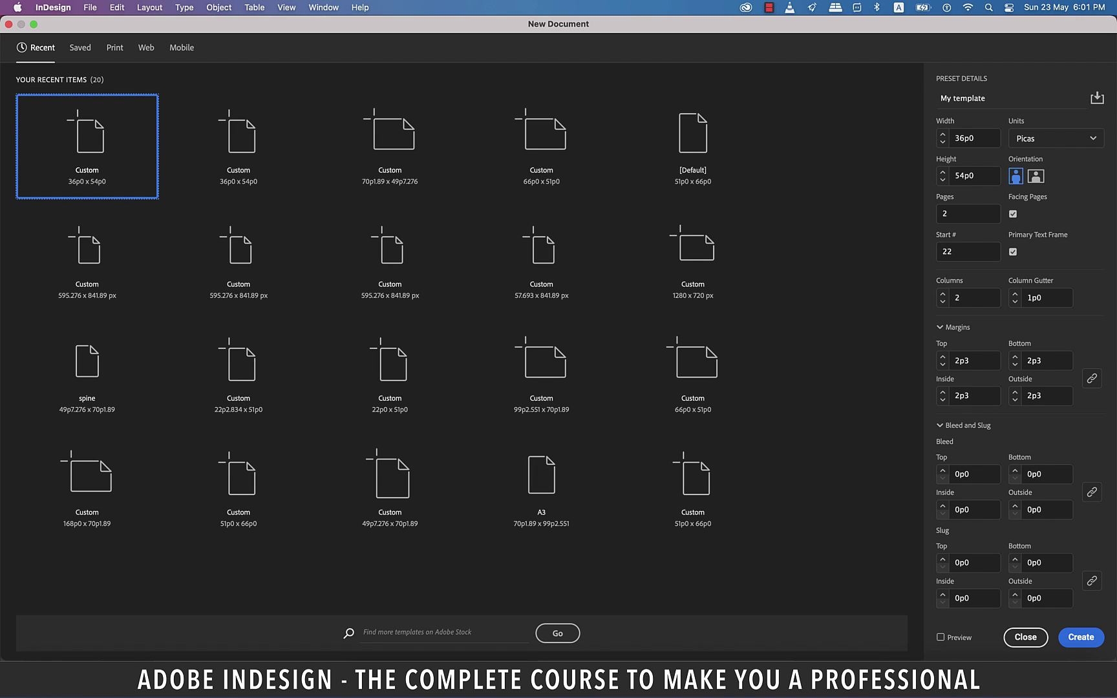
click(80, 47)
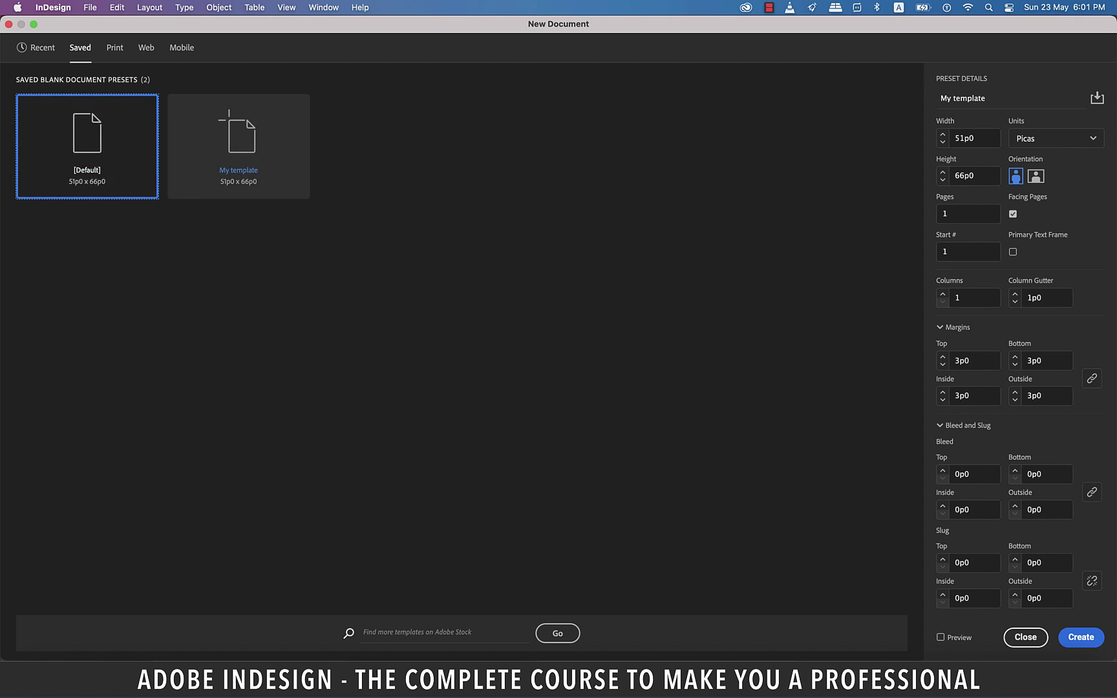
click(239, 146)
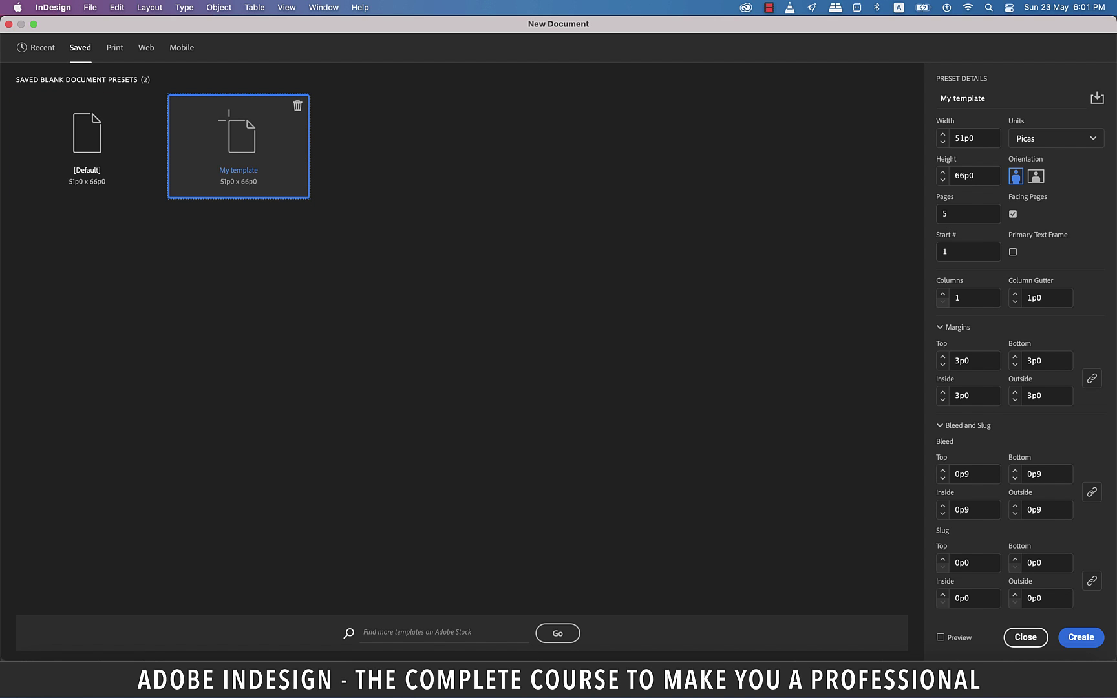
key(Return)
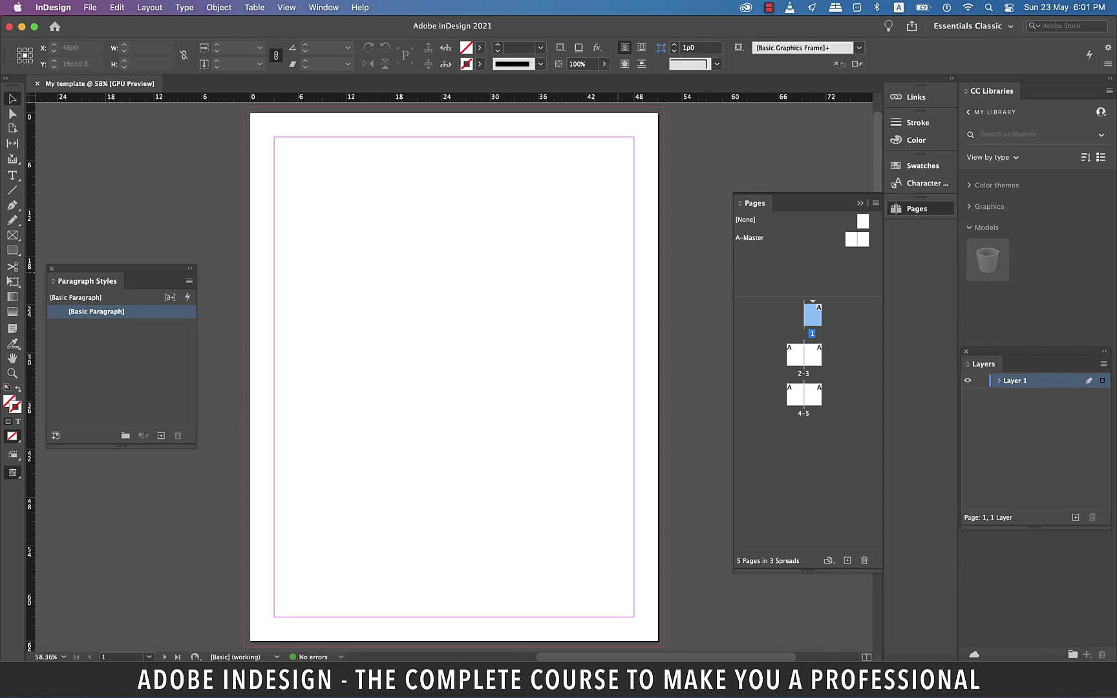
Go to the spread of pages 2-3, collapse the Pages panel and hide the Paragraph Styles panel.
double_click(813, 354)
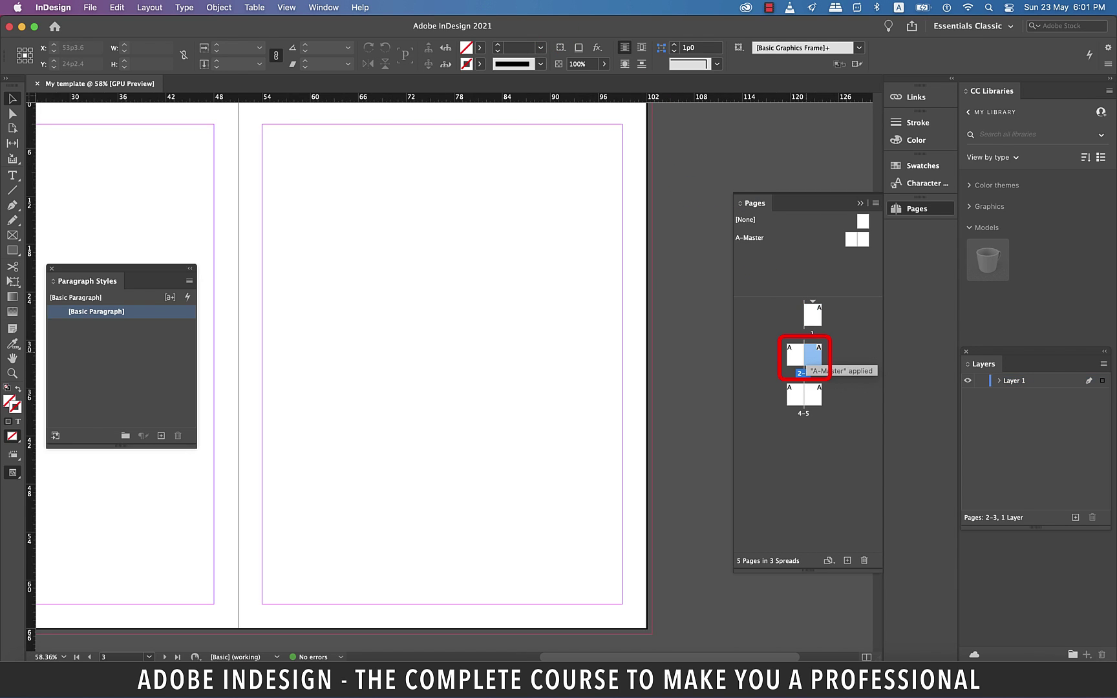
scroll(388, 362, left, 5)
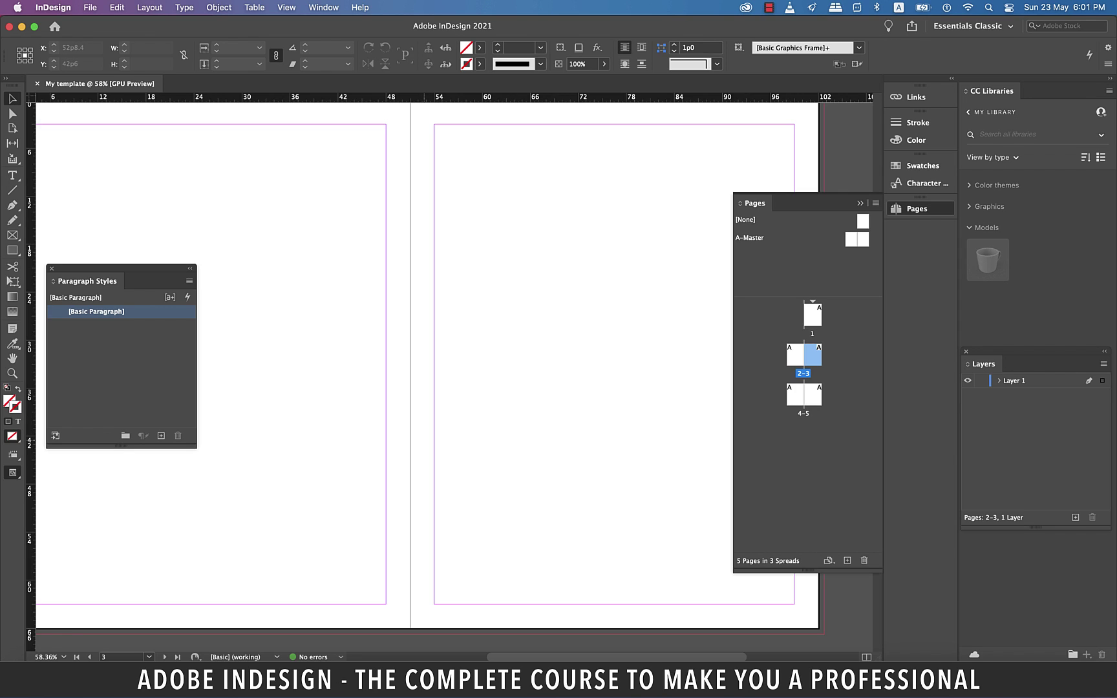
click(860, 203)
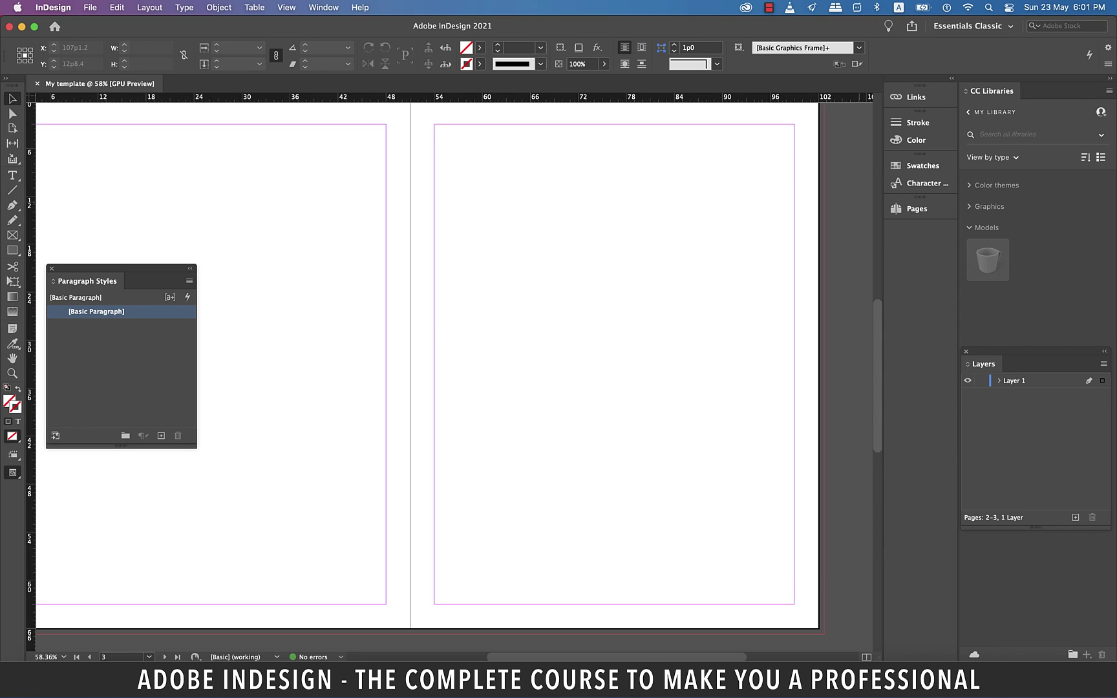
scroll(556, 301, left, 1)
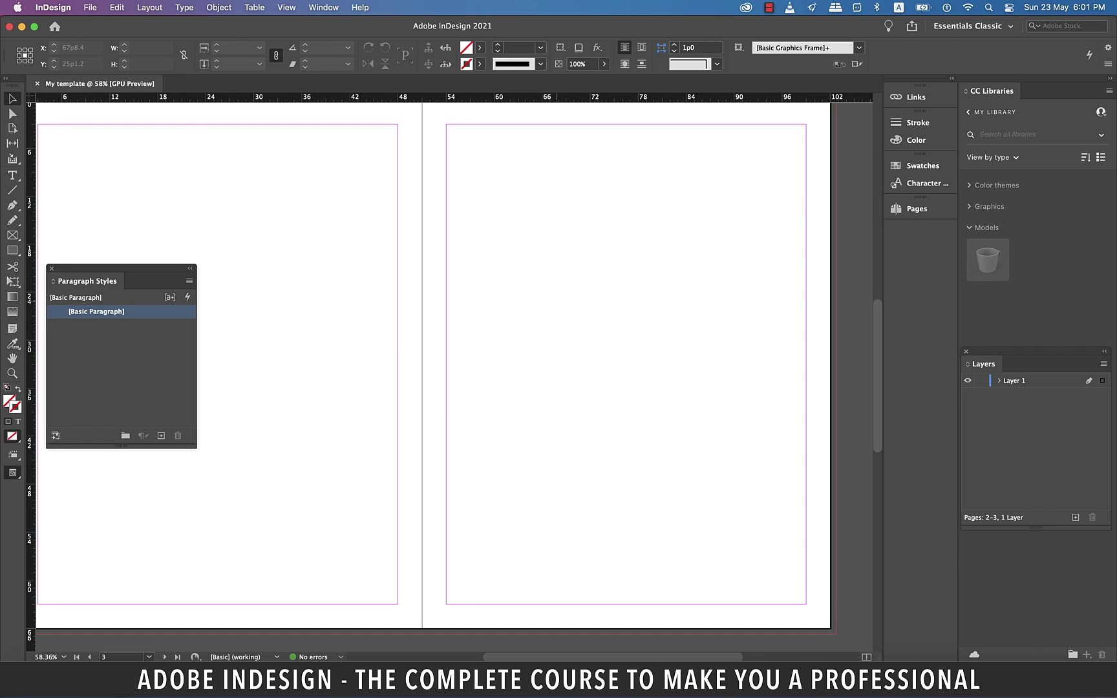
scroll(556, 302, left, 1)
key(super+F11)
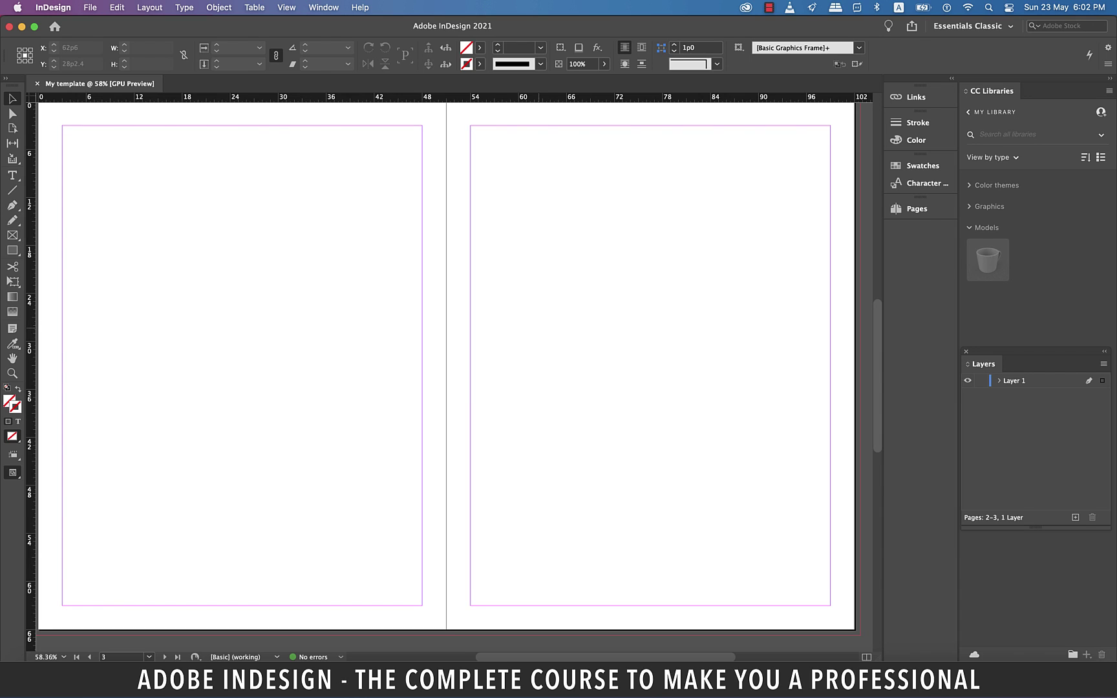
In the document setup, set the number of pages to 8, and turn facing pages off and on again.
click(90, 7)
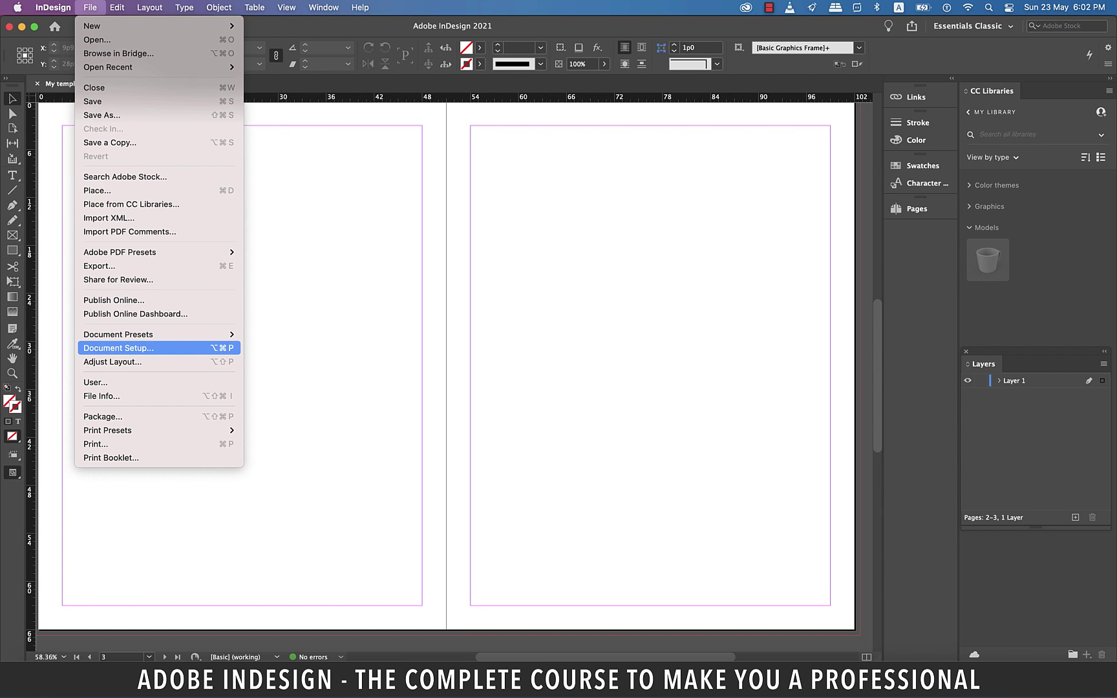
click(118, 347)
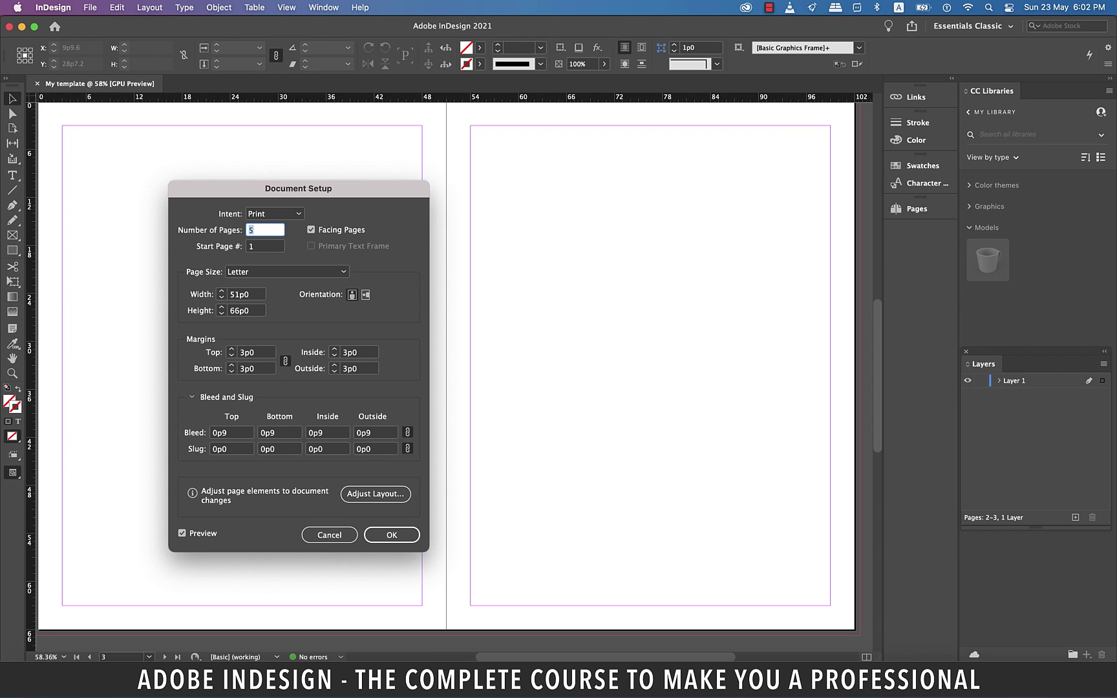
drag(298, 188, 638, 126)
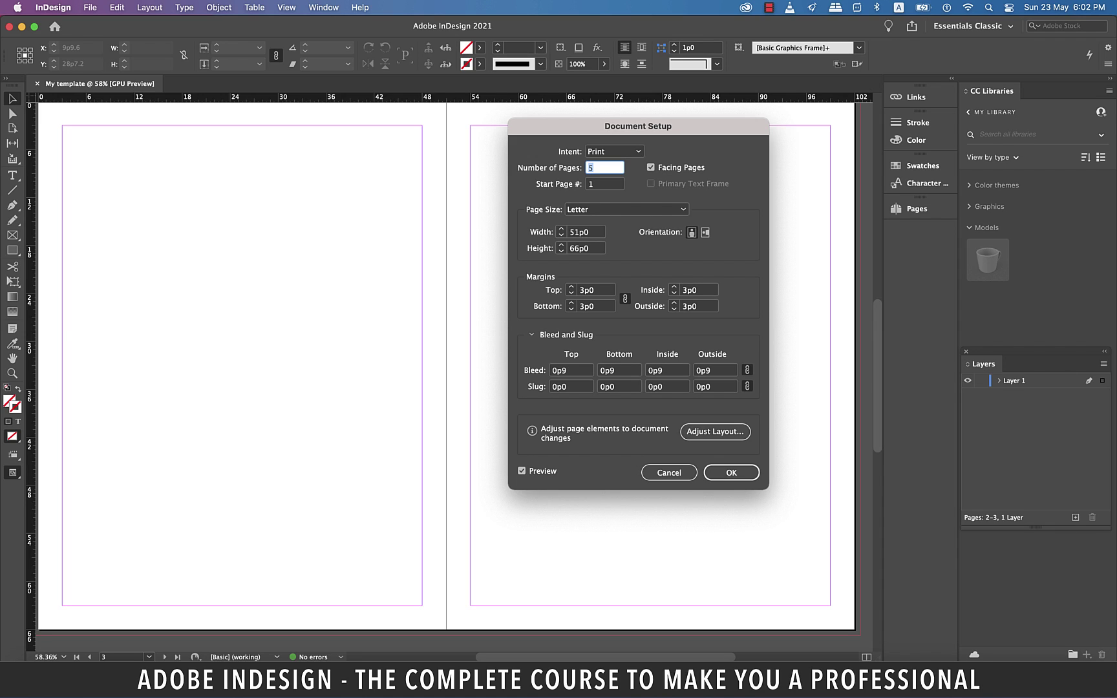
text(8)
click(651, 167)
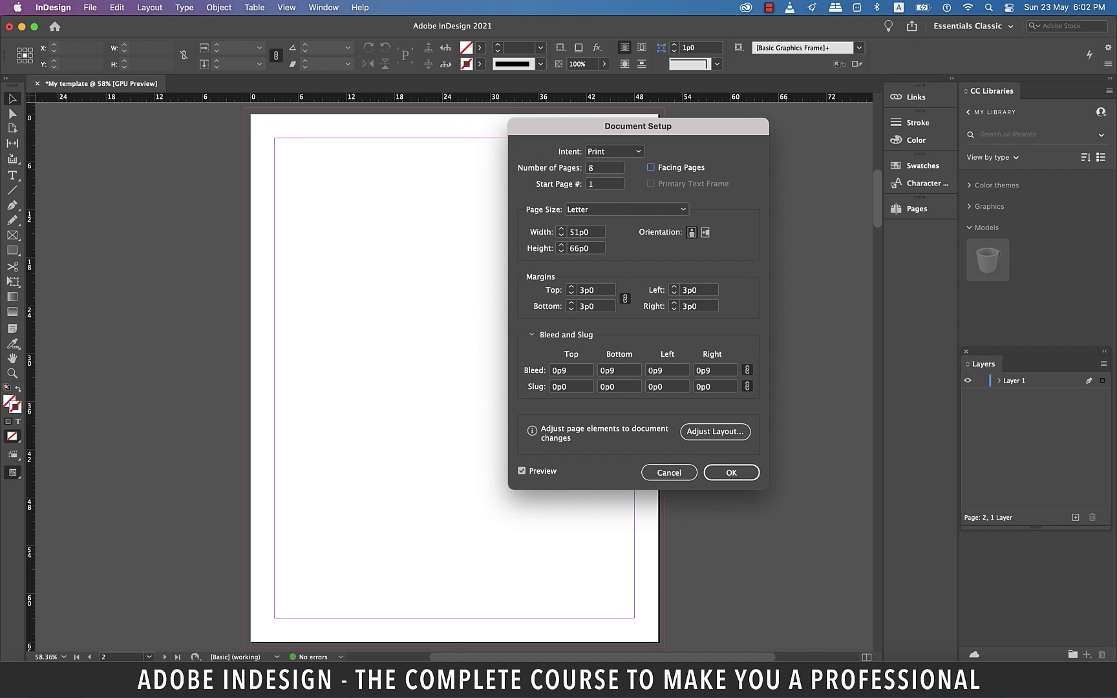
key(space)
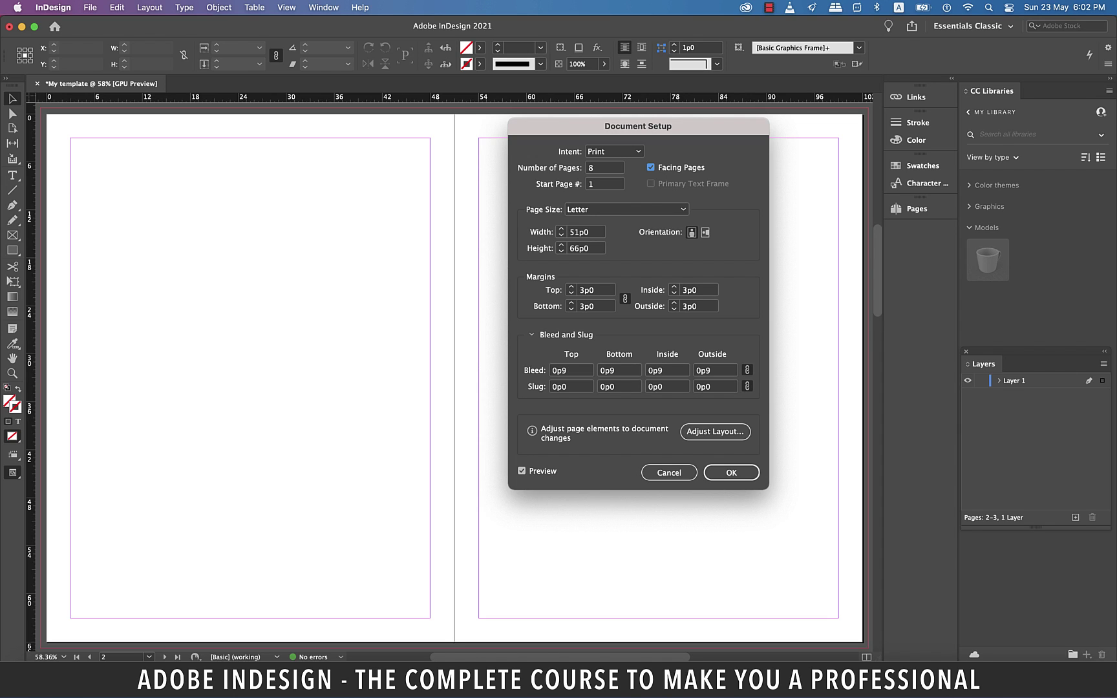
Raise all four linked margins to 4p1 in the document setup.
click(570, 286)
click(571, 286)
click(571, 287)
click(571, 286)
click(570, 286)
click(571, 287)
click(571, 286)
click(571, 286)
click(571, 286)
click(571, 287)
click(571, 286)
click(571, 287)
click(571, 286)
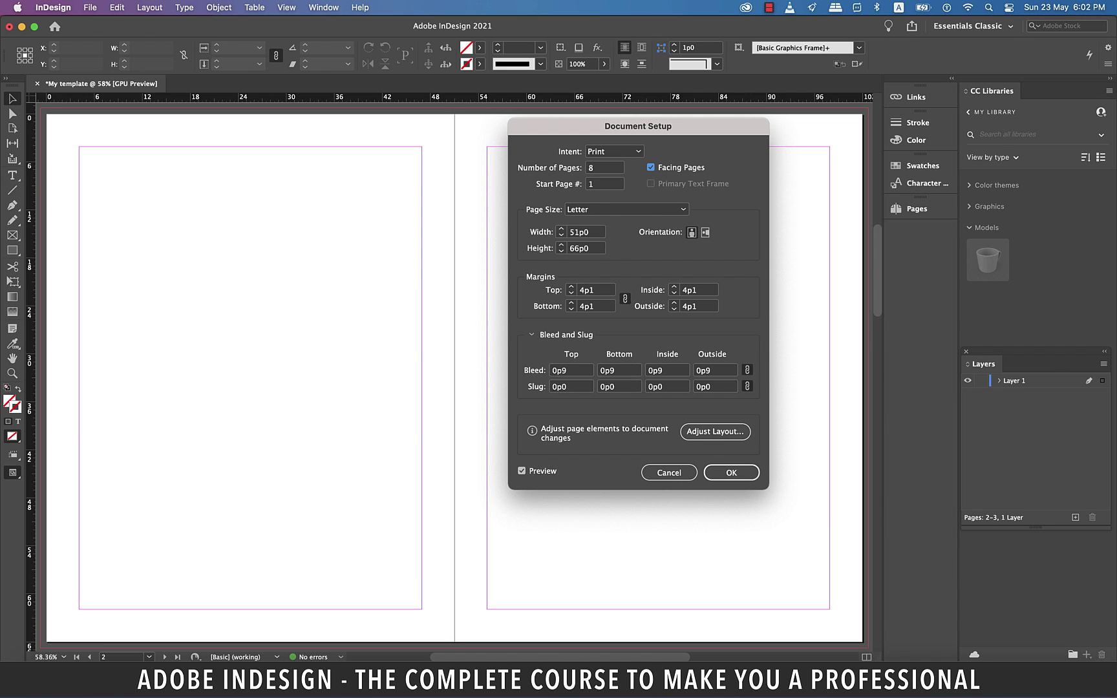
Set all four linked margins to 0.5 in and apply the document setup.
click(594, 289)
key(super+a)
key(BackSpace)
text(.5in)
key(Tab)
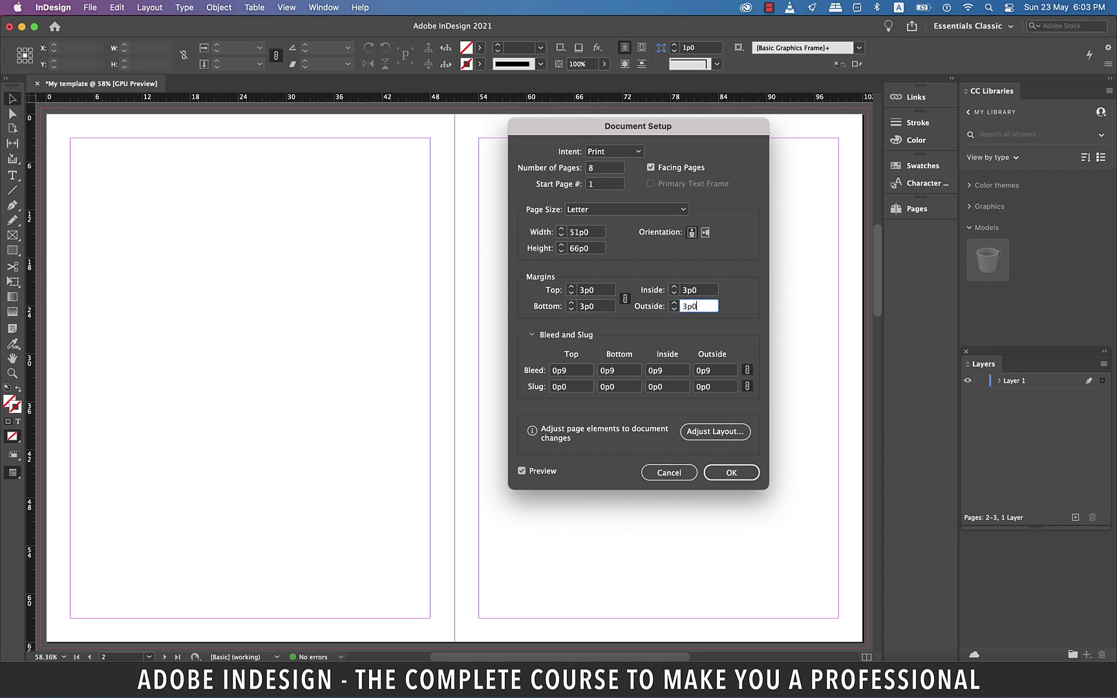
key(Return)
key(Return)
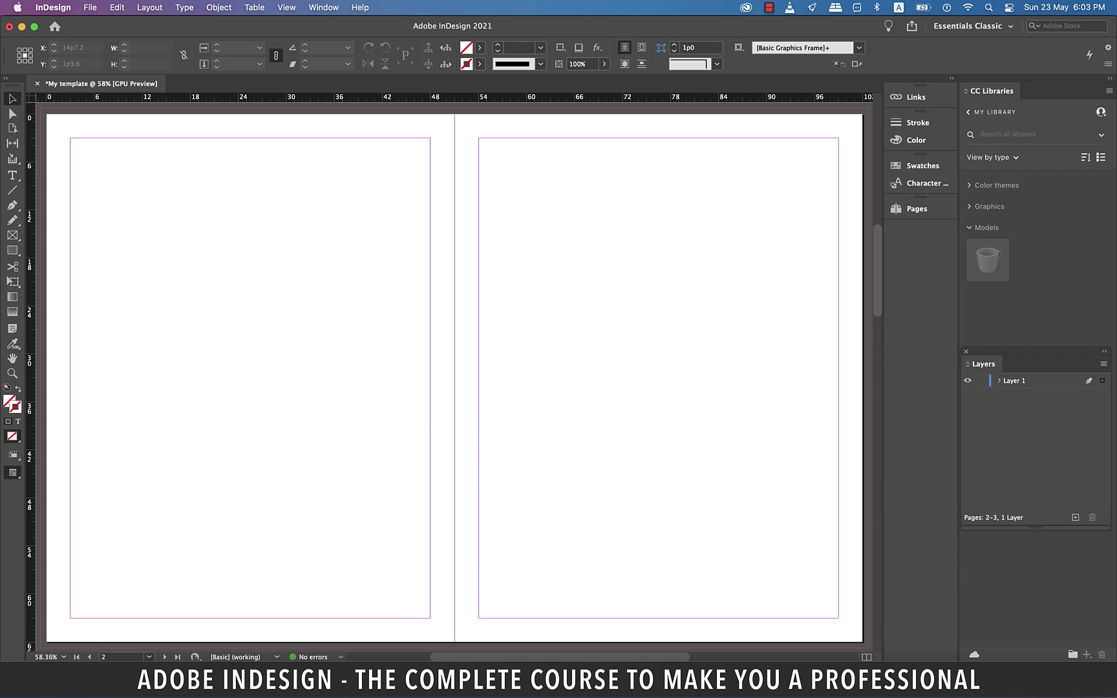
Divide pages 2-3 into two columns with a gutter of 0p10.
click(149, 7)
click(188, 39)
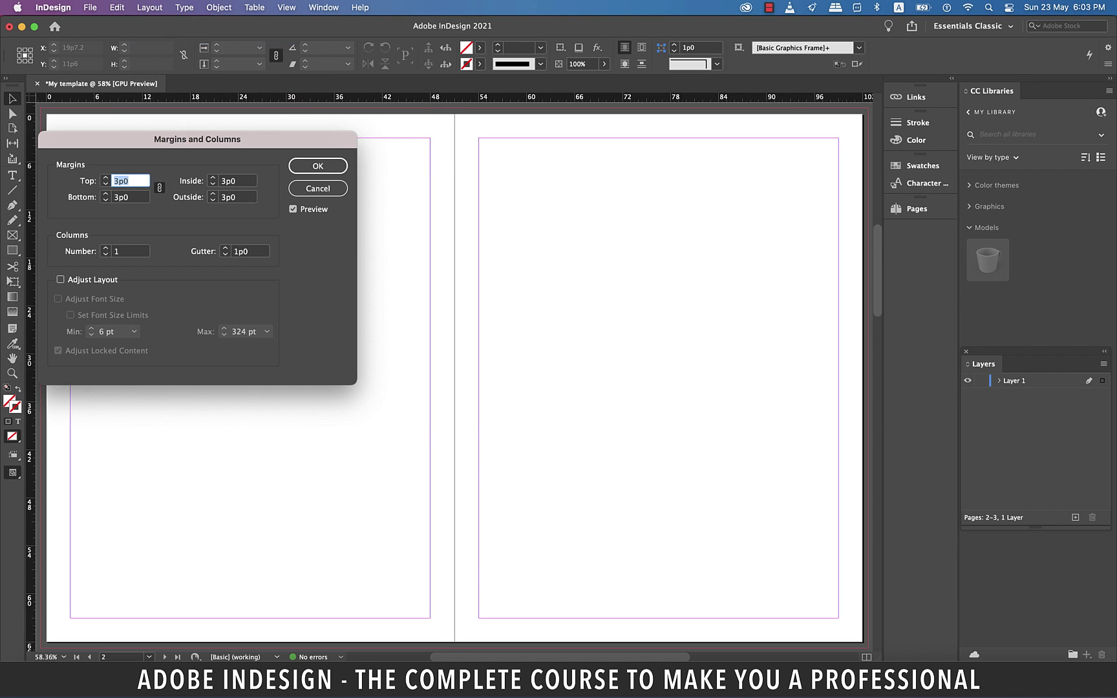
drag(198, 139, 634, 166)
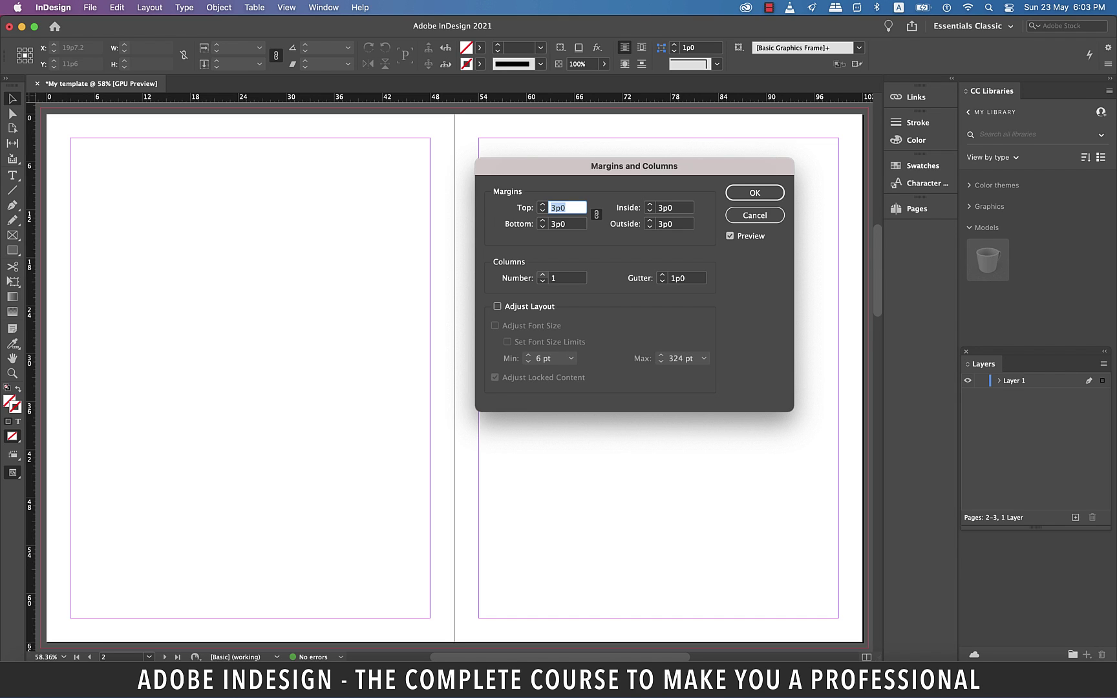
click(542, 275)
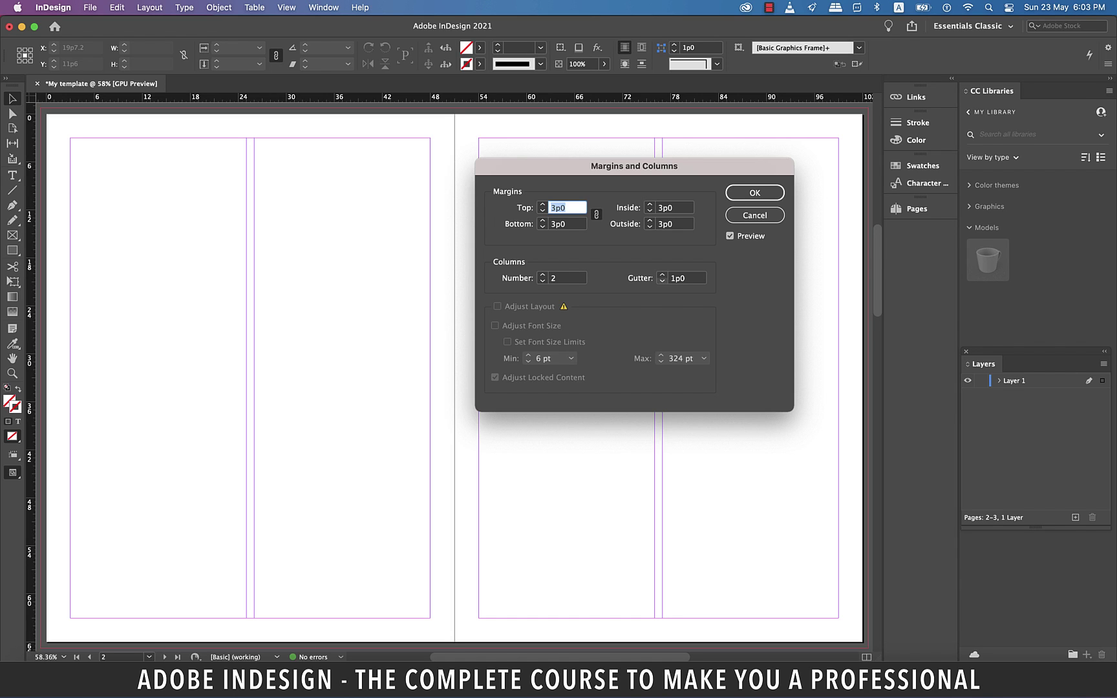
click(661, 274)
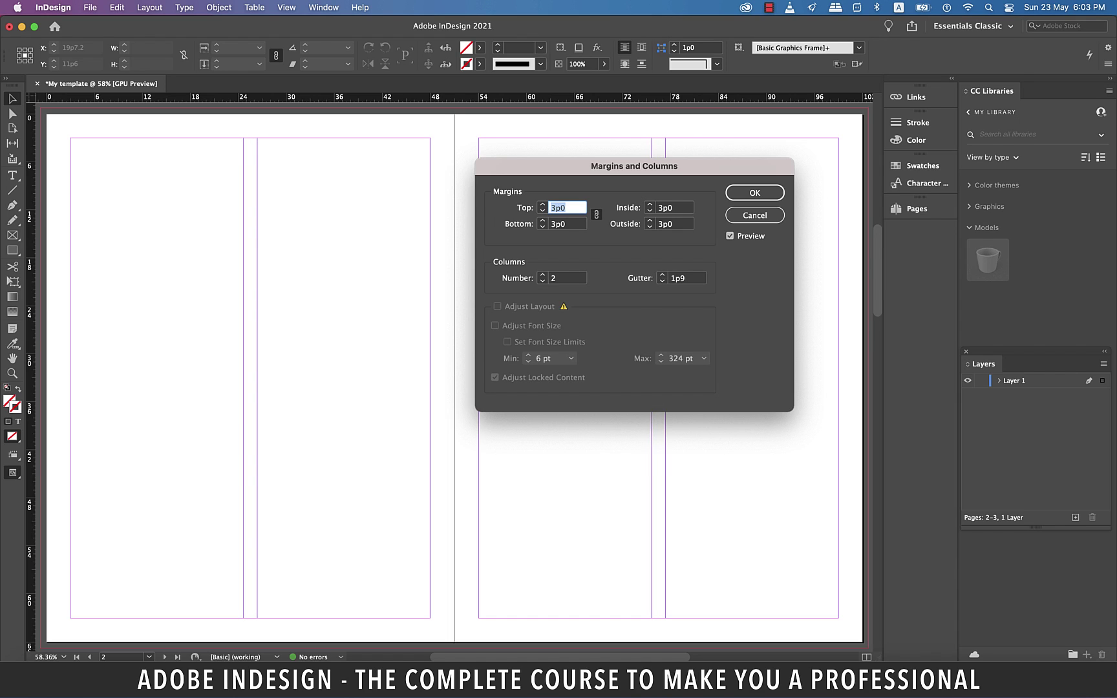
click(662, 281)
click(662, 281)
click(662, 281)
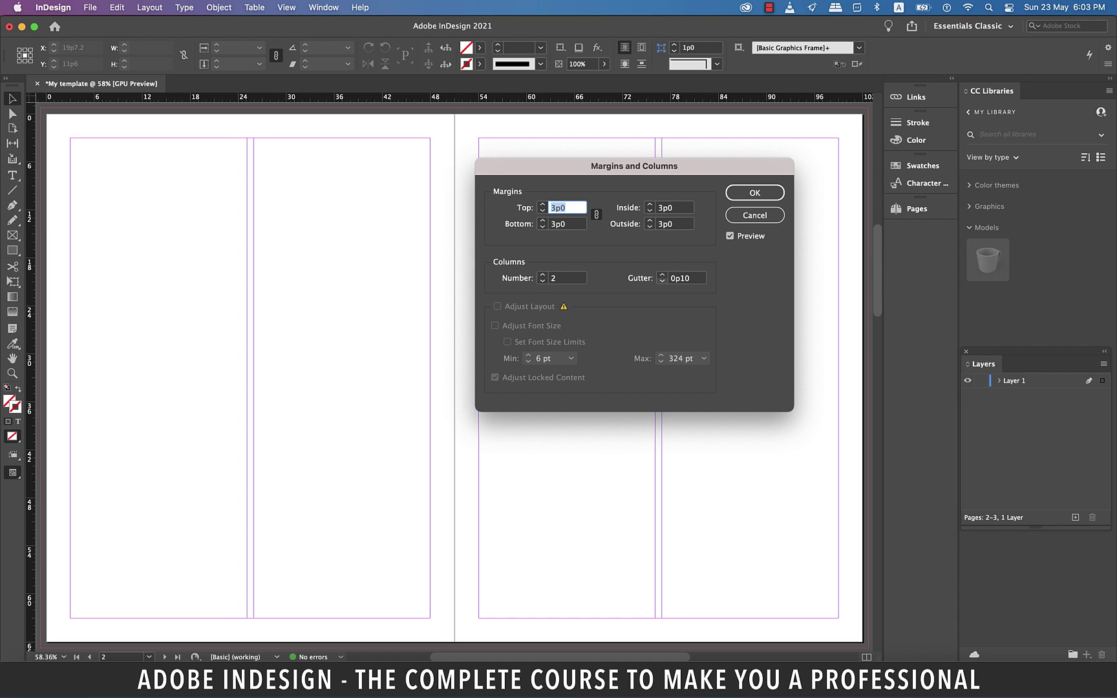
key(Return)
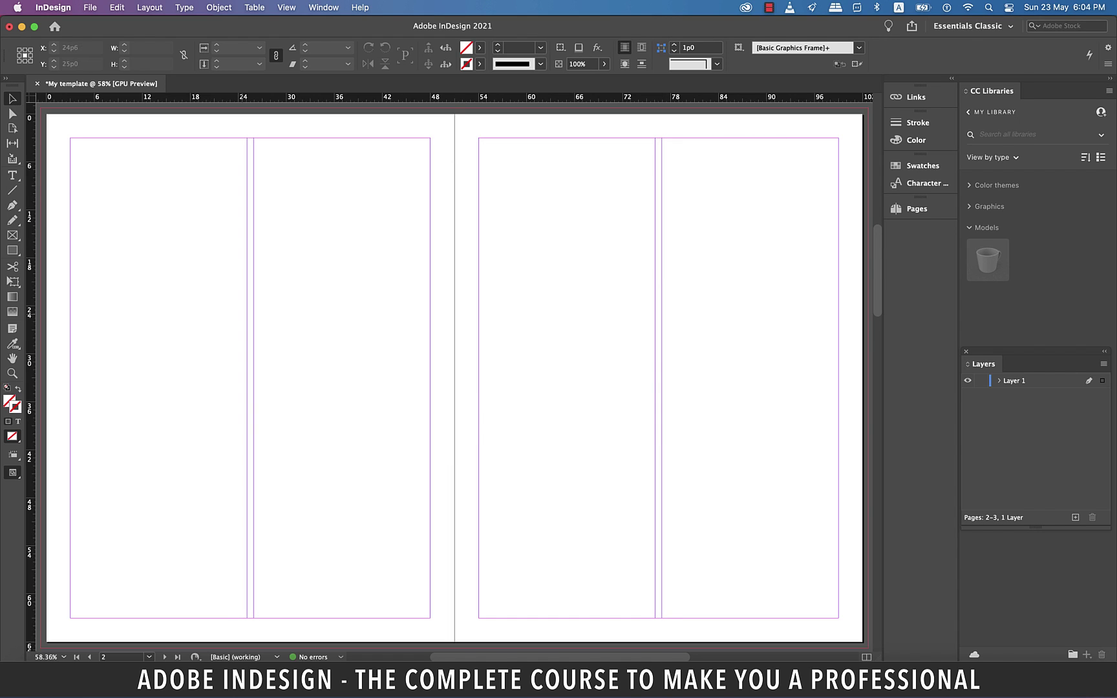
Look through the following spreads to check which pages have the column layout.
scroll(452, 375, down, 15)
scroll(454, 379, up, 8)
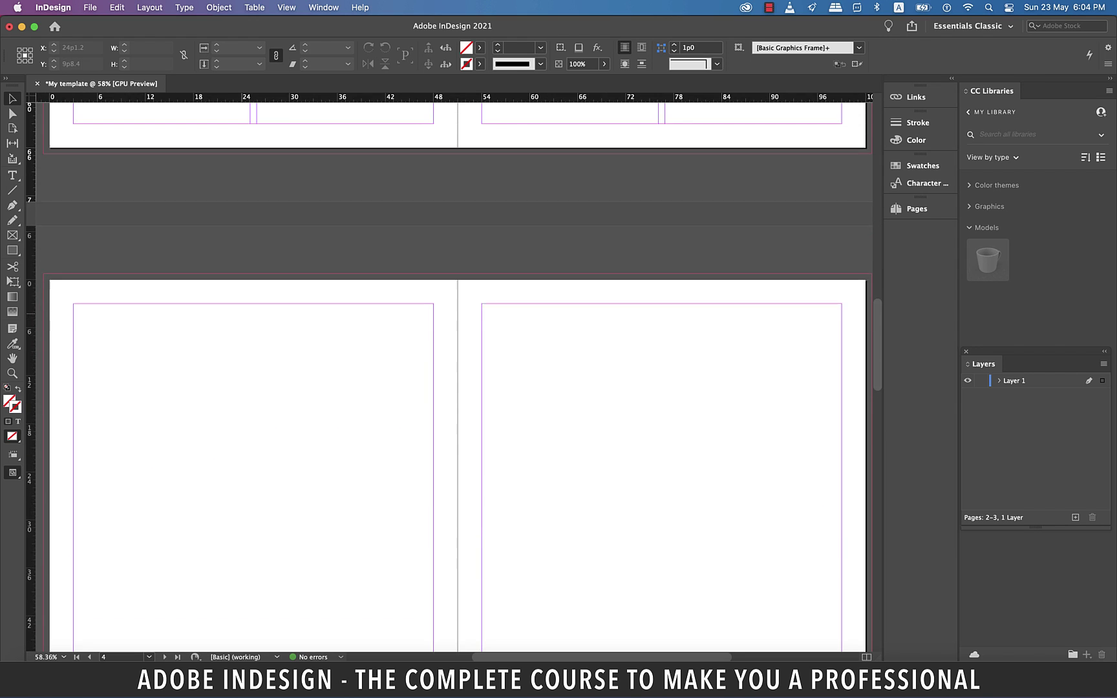
scroll(454, 378, down, 7)
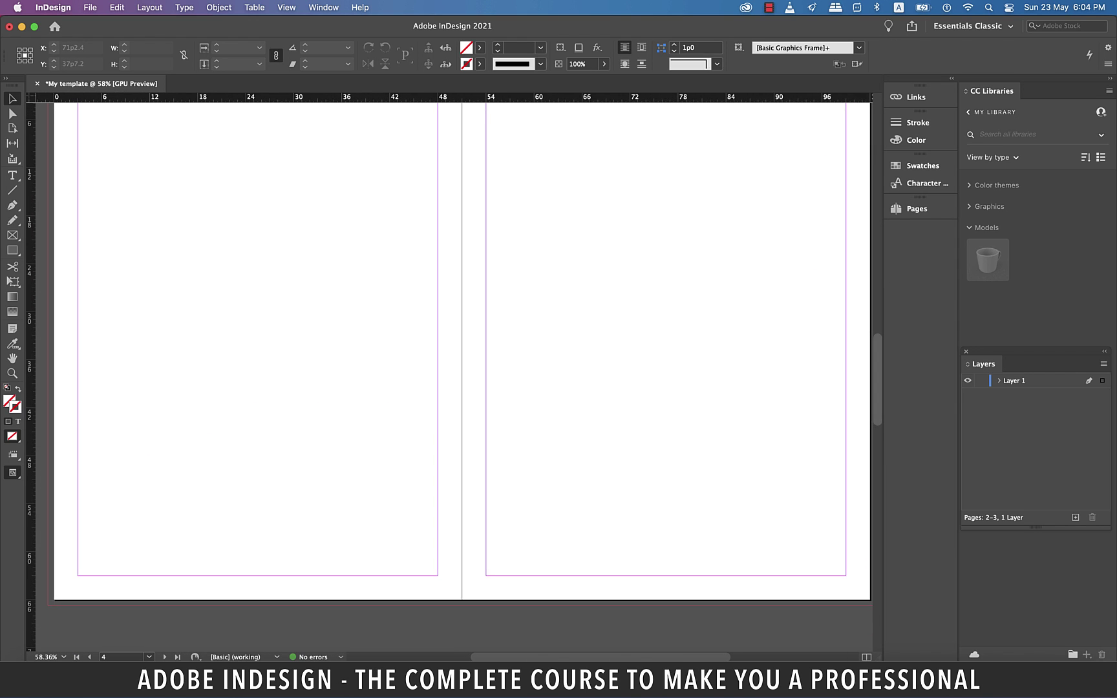
scroll(453, 374, down, 20)
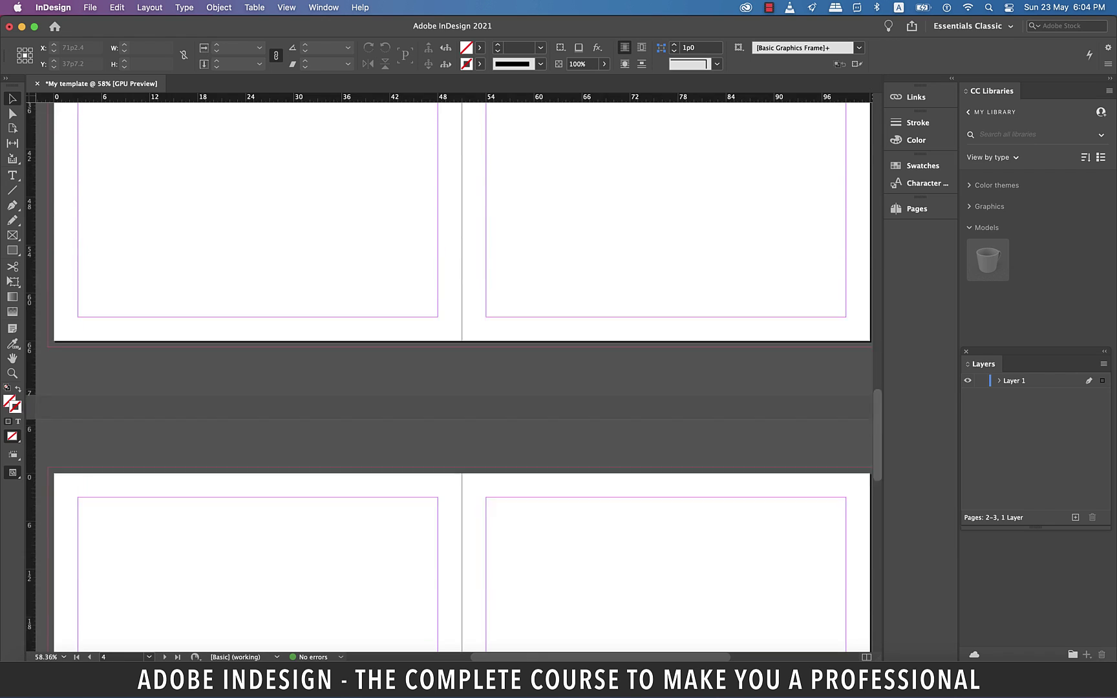
scroll(452, 375, down, 3)
scroll(453, 375, left, 5)
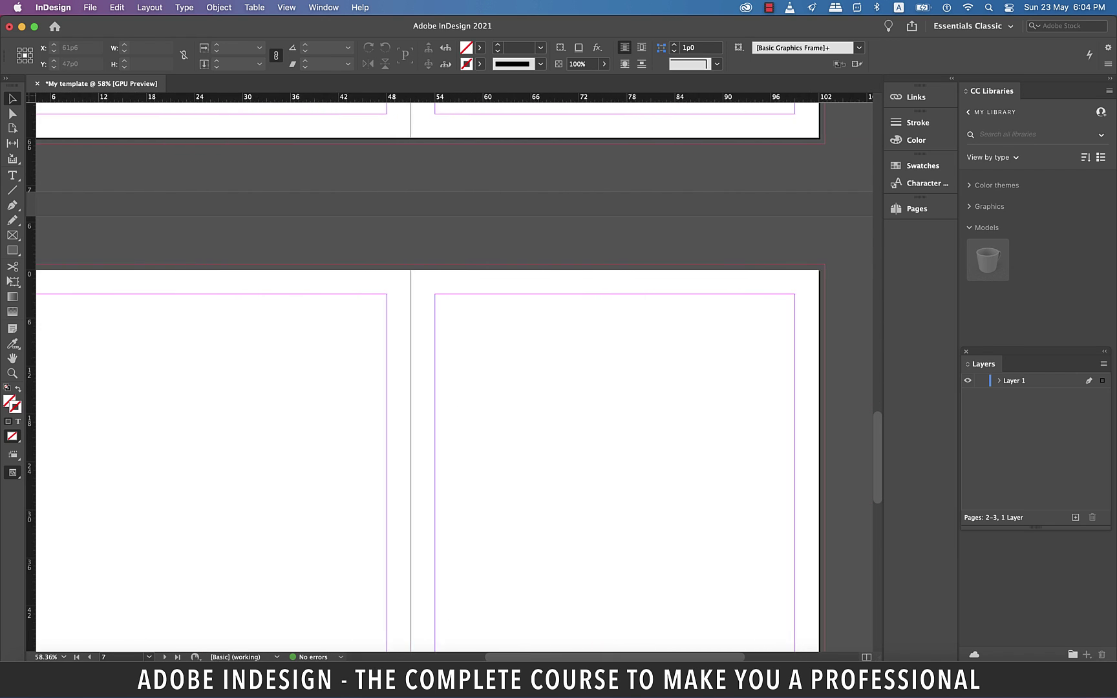
scroll(452, 375, left, 3)
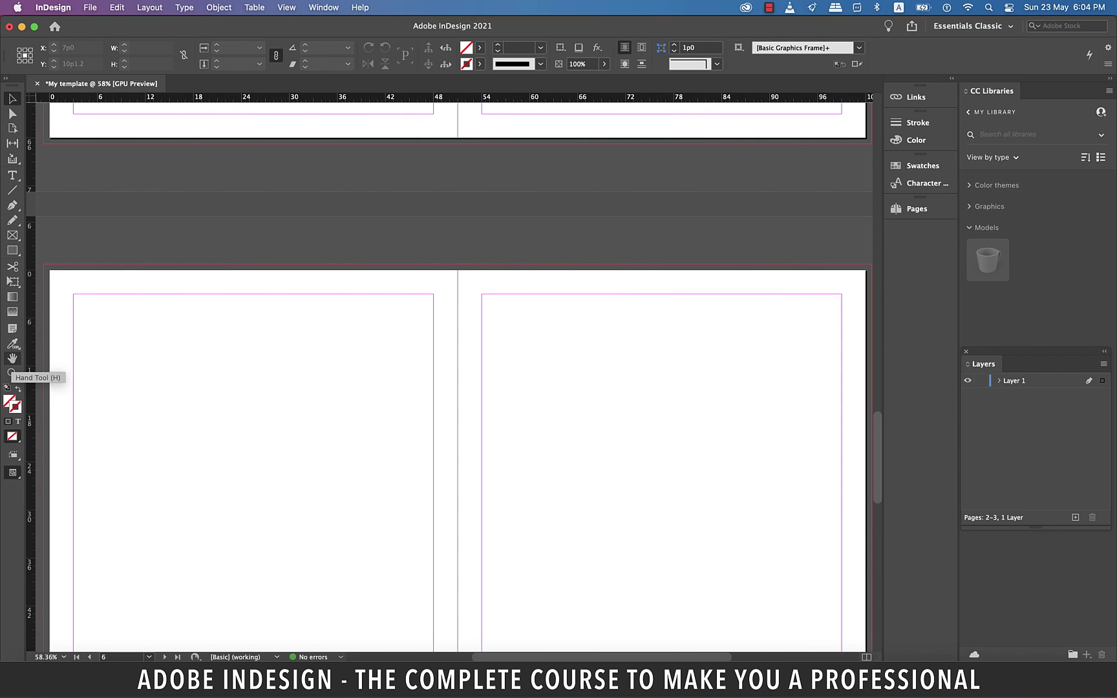
Activate the Hand tool and move around the document's spreads.
click(12, 358)
scroll(453, 375, up, 5)
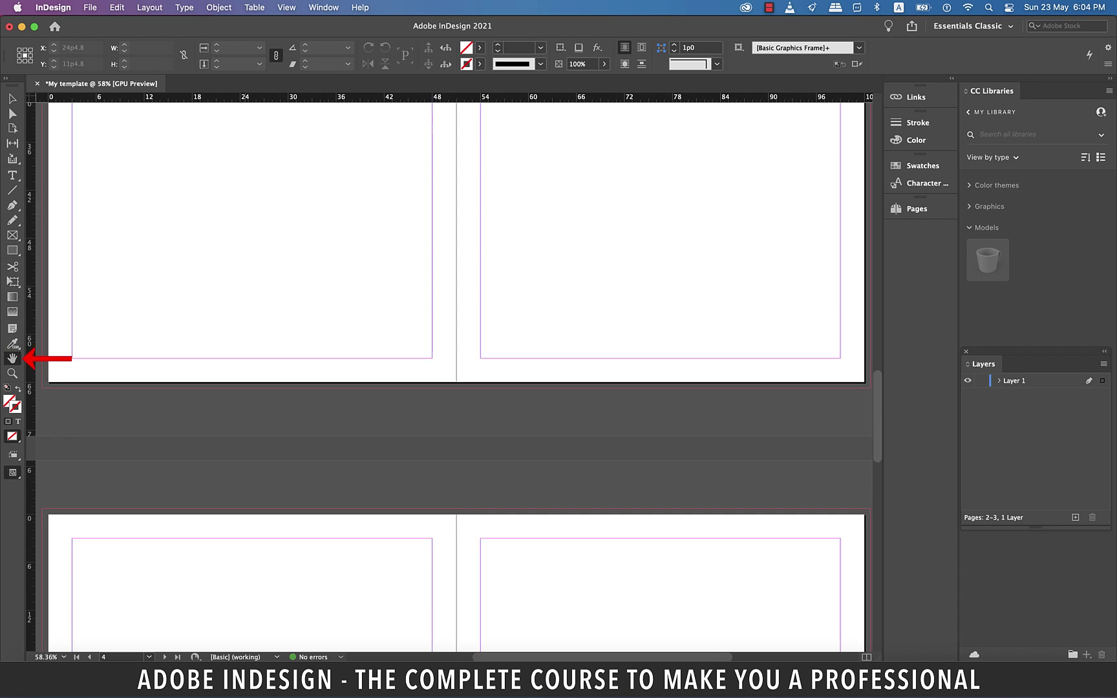
scroll(452, 375, down, 6)
scroll(453, 375, up, 10)
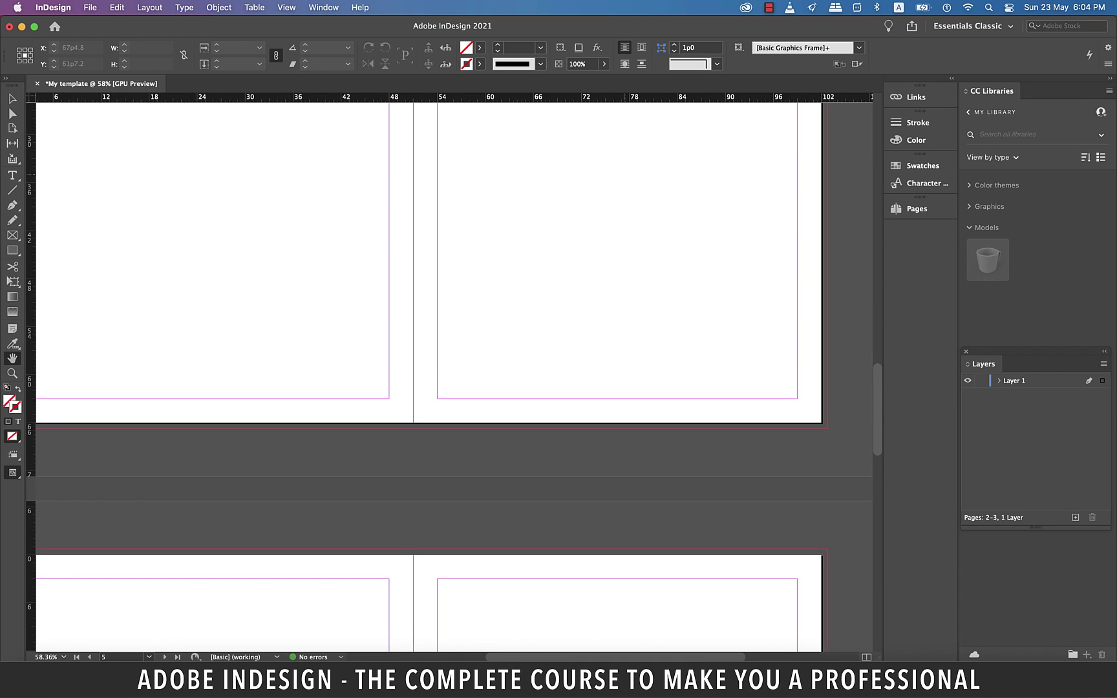
Add a text frame about 29p2 wide and 8p1 high on page 5 reading "The quick brown fox".
scroll(453, 375, up, 5)
scroll(452, 375, left, 2)
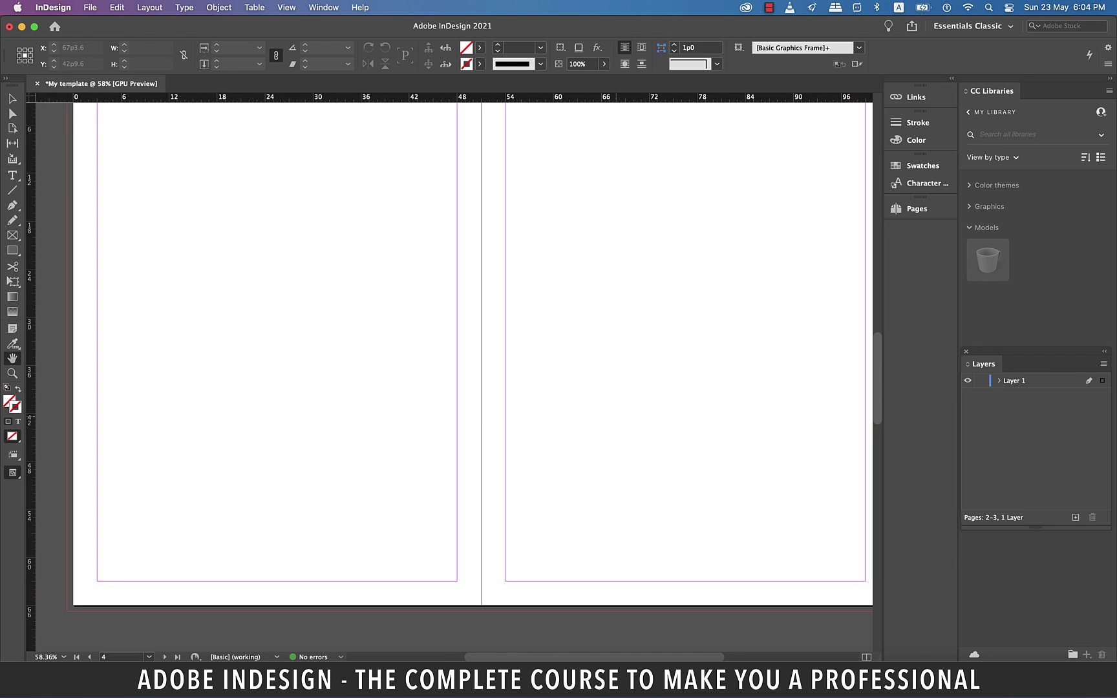
click(13, 373)
key(t)
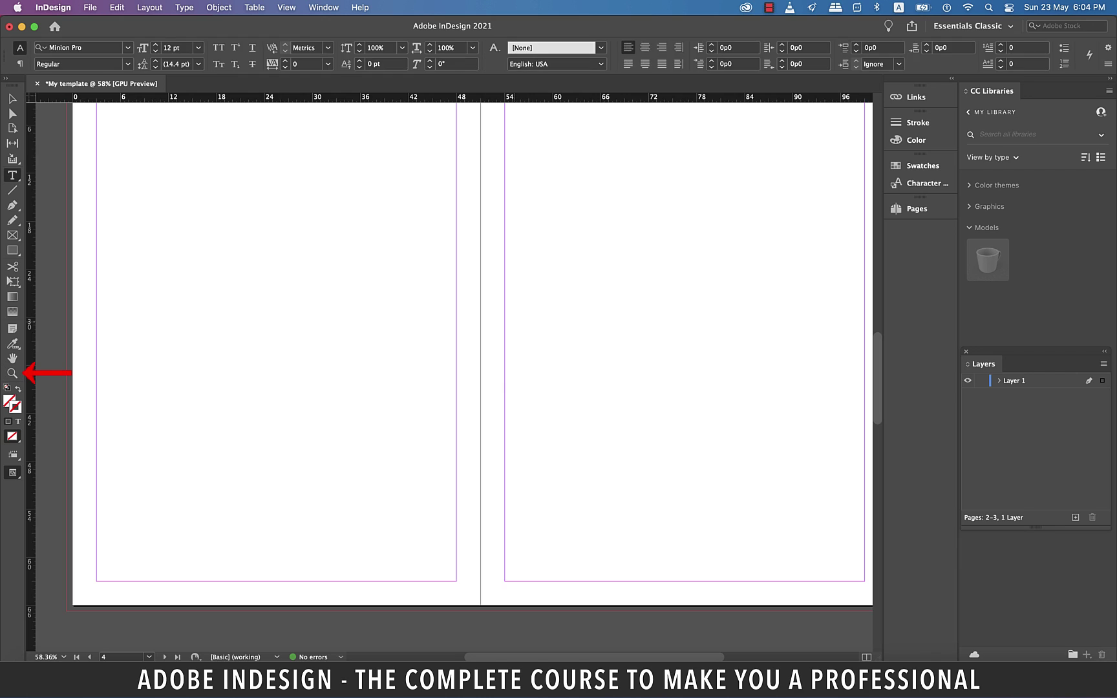
drag(514, 321, 748, 387)
text(The quick brown fox)
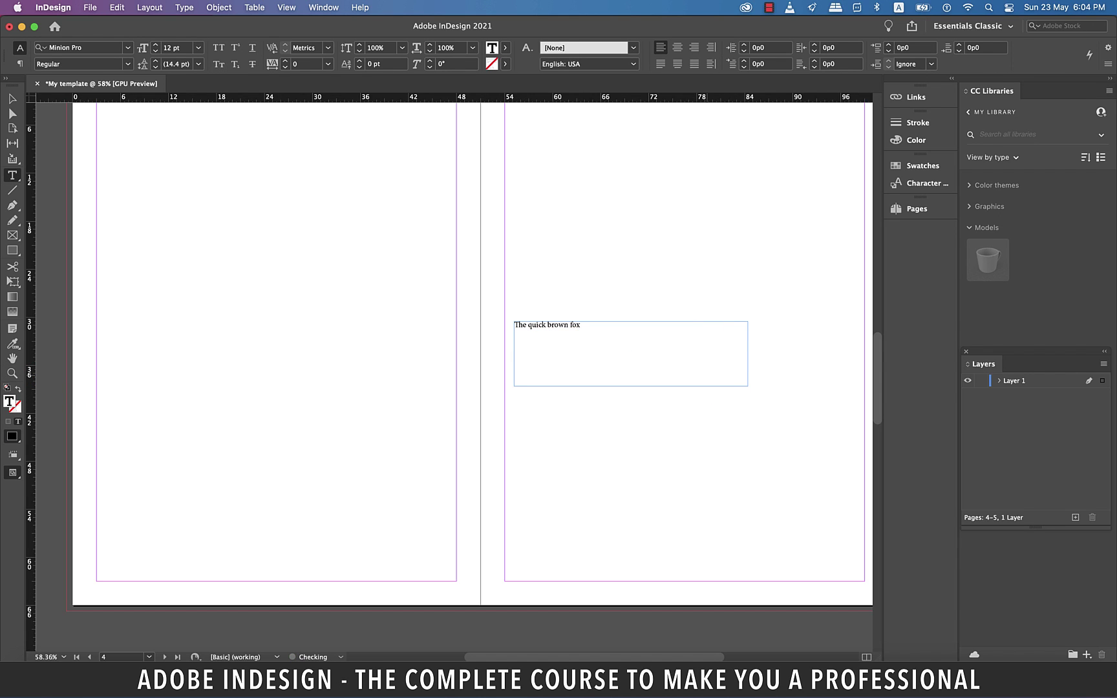
click(12, 99)
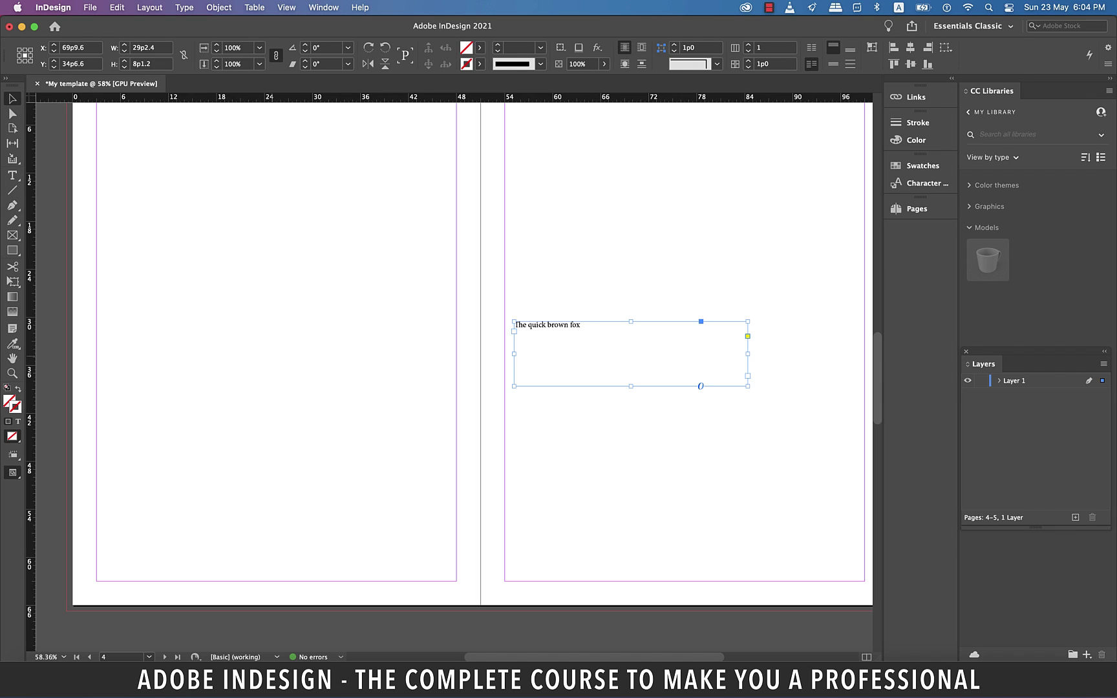
click(131, 402)
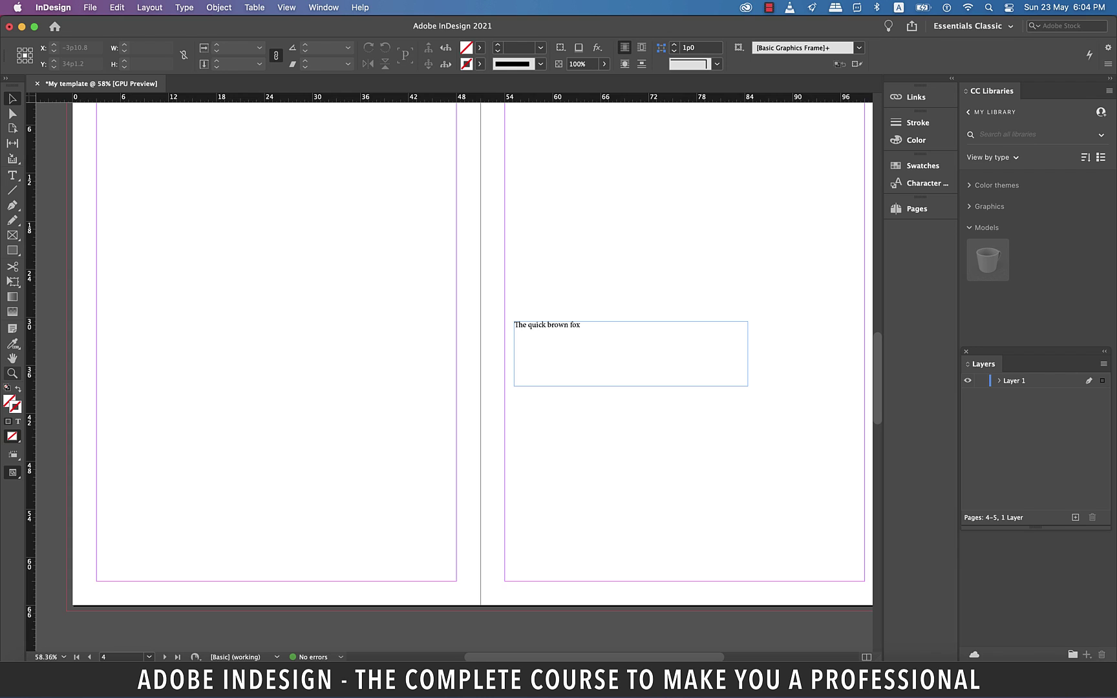
Magnify the text on page 5 with the Zoom tool and zoom out until all spreads fit in view.
key(z)
drag(514, 315, 680, 385)
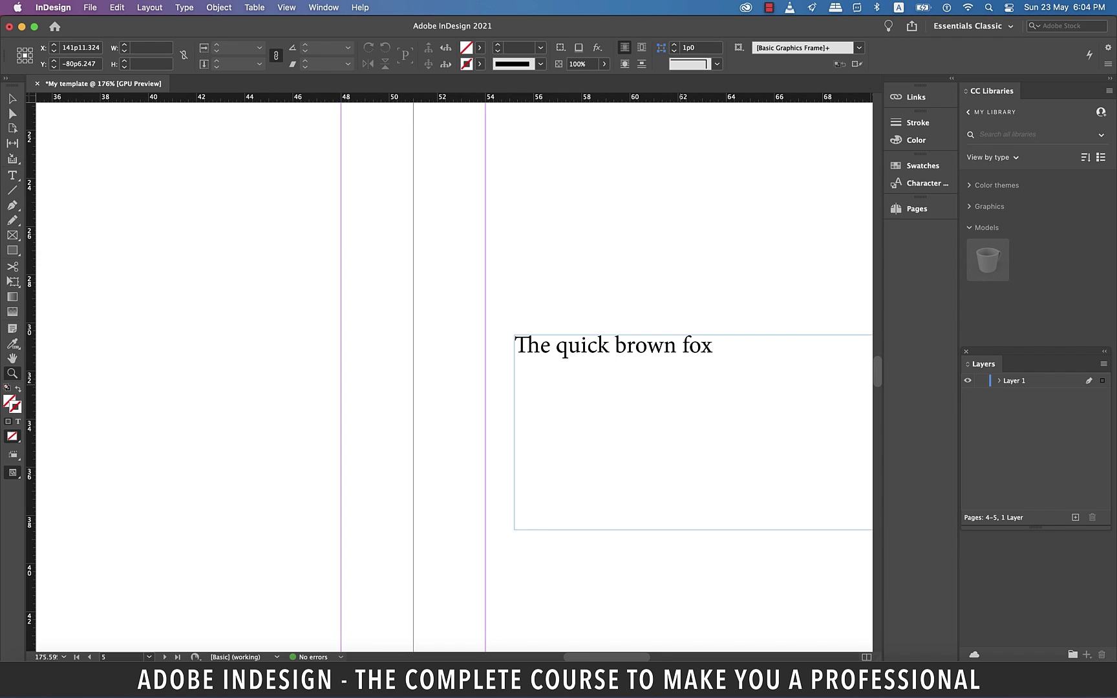
drag(680, 384, 469, 567)
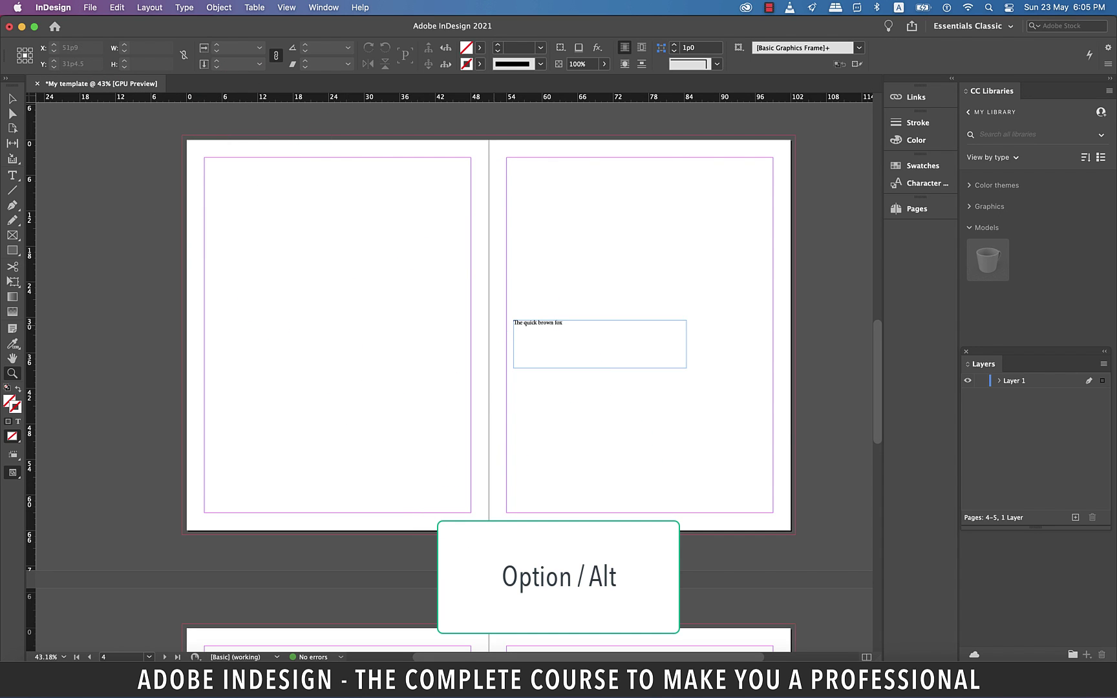
scroll(480, 327, down, 2)
scroll(480, 328, up, 1)
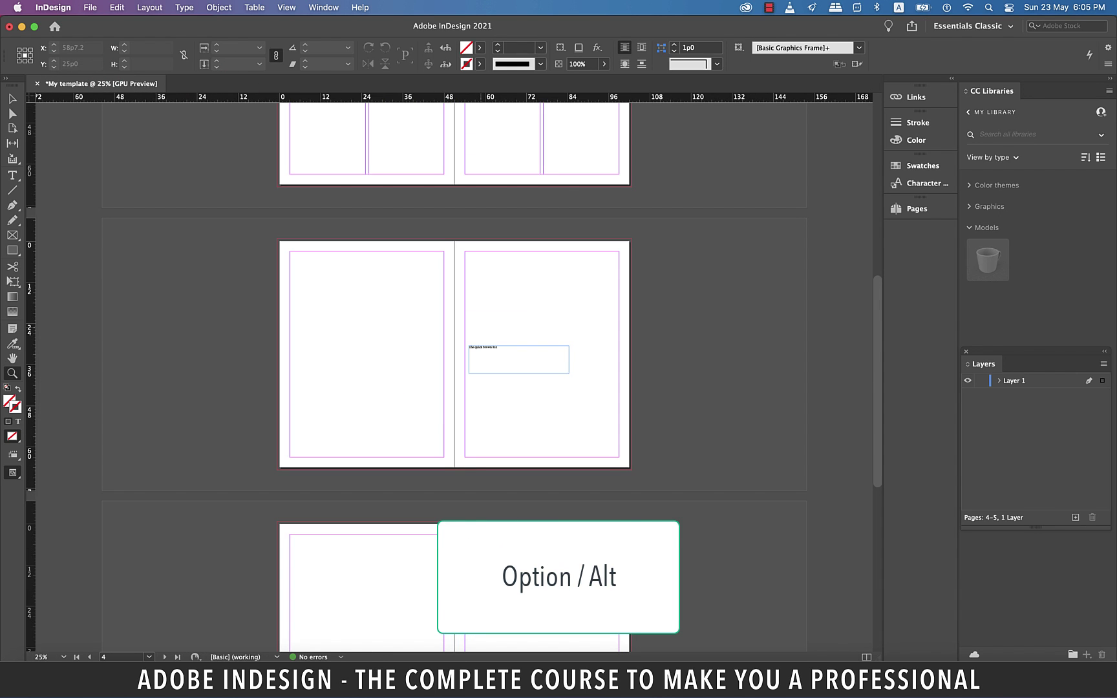
scroll(481, 327, down, 2)
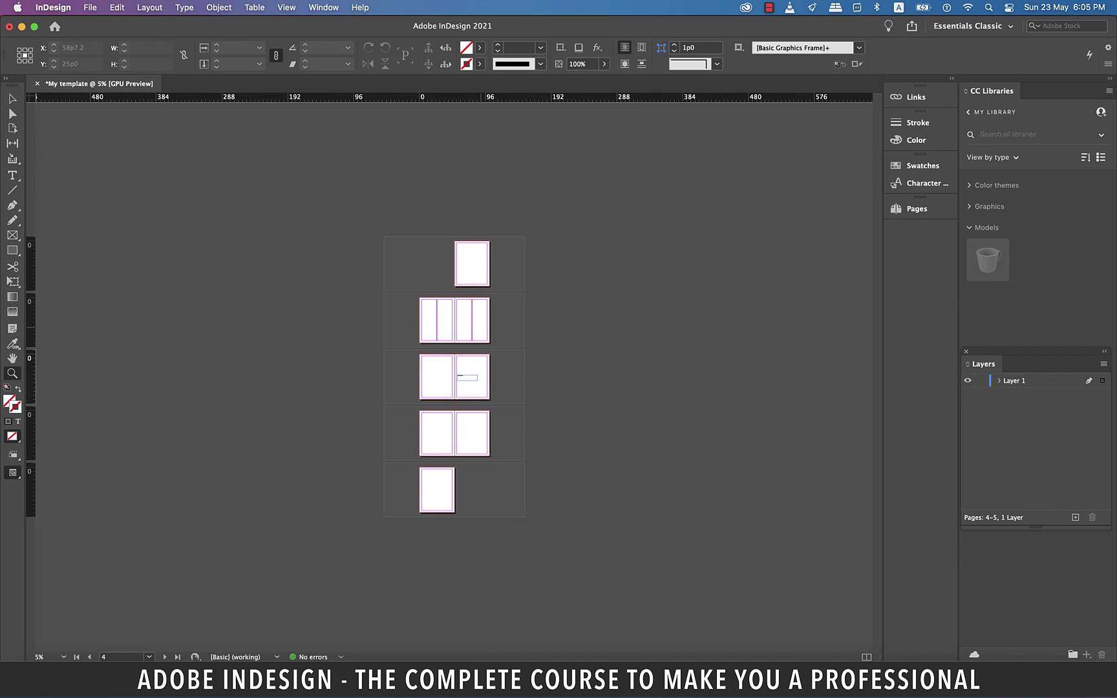
Step the magnification in and out around the spread of pages 4-5, finishing at 25%.
key(super+equal)
key(super+equal)
key(super+equal)
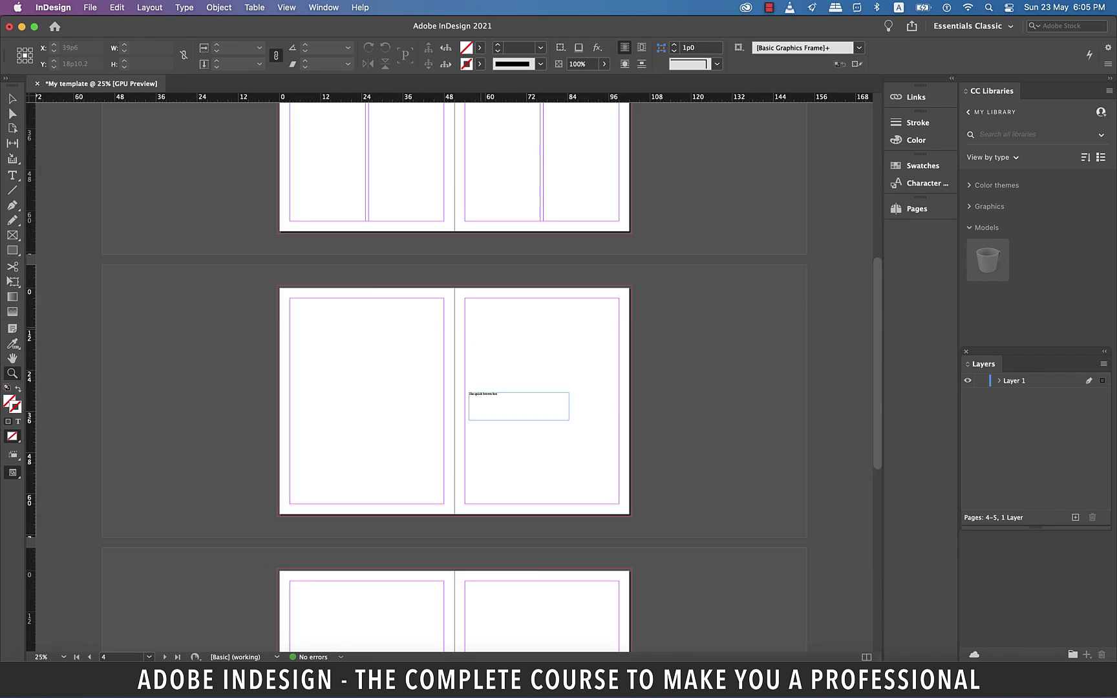
key(super+minus)
key(super+minus)
key(super+equal)
key(super+equal)
key(super+minus)
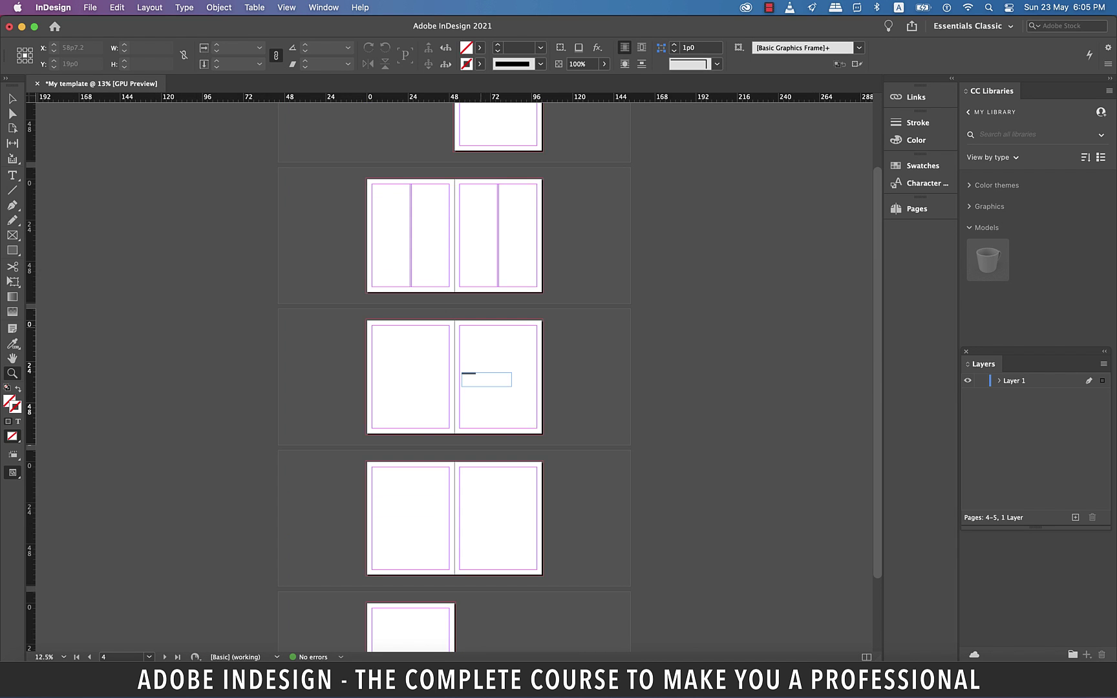
key(super+equal)
key(super+equal)
key(super+minus)
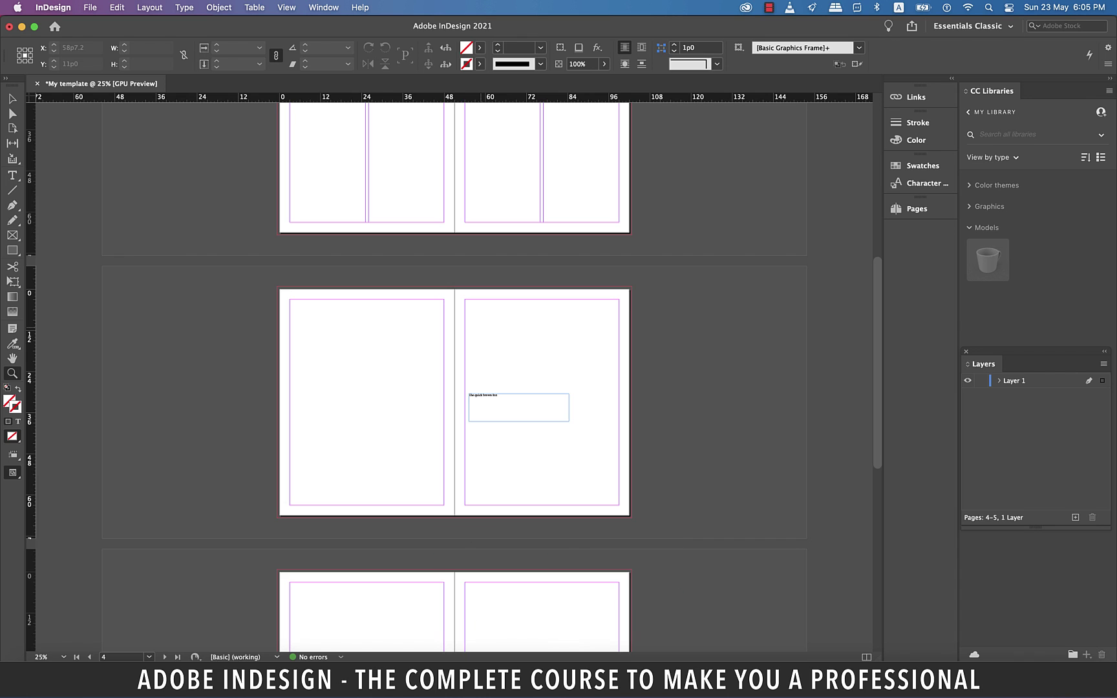
Look through all spreads from the first page to the last and return to pages 4-5.
scroll(455, 377, down, 5)
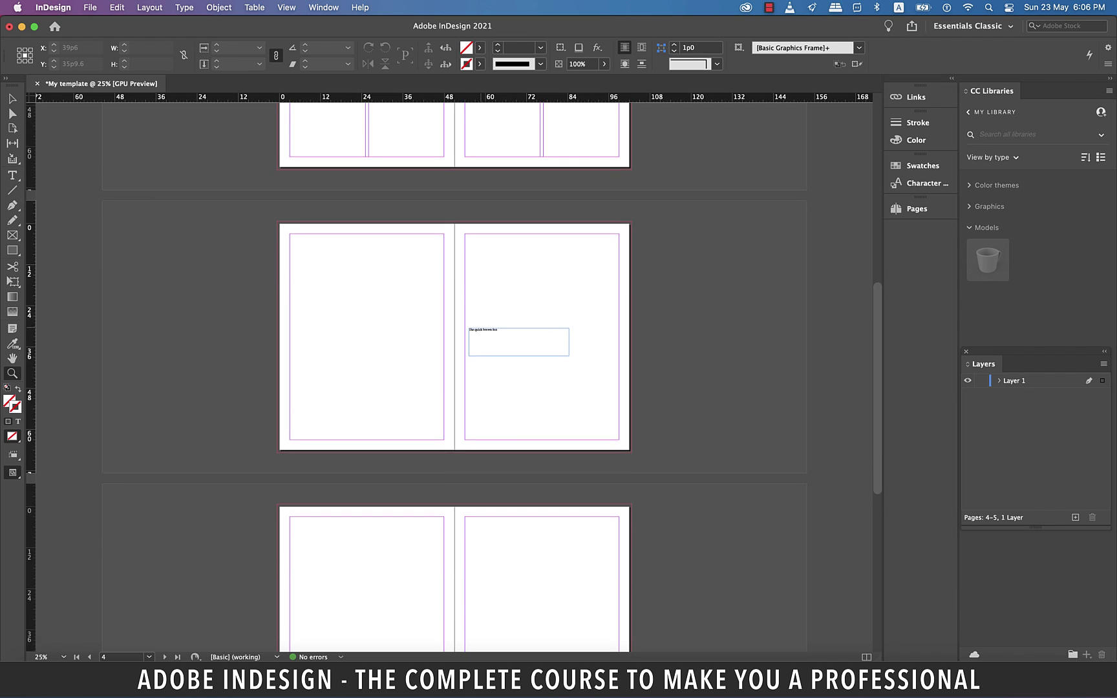
scroll(454, 377, up, 10)
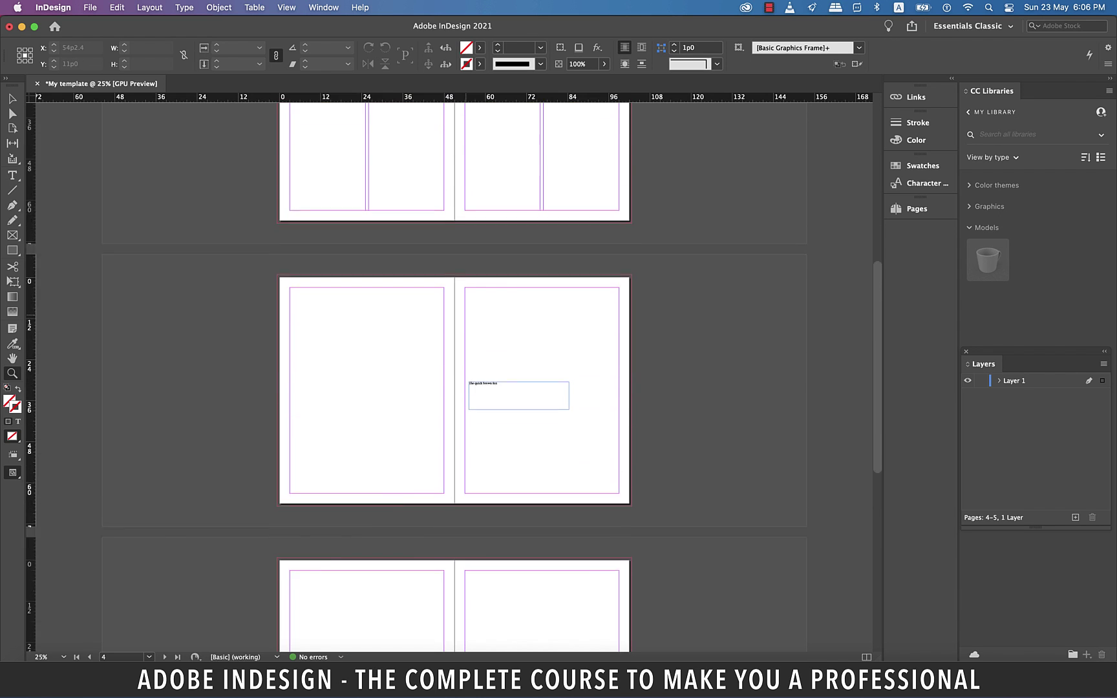
scroll(454, 377, down, 20)
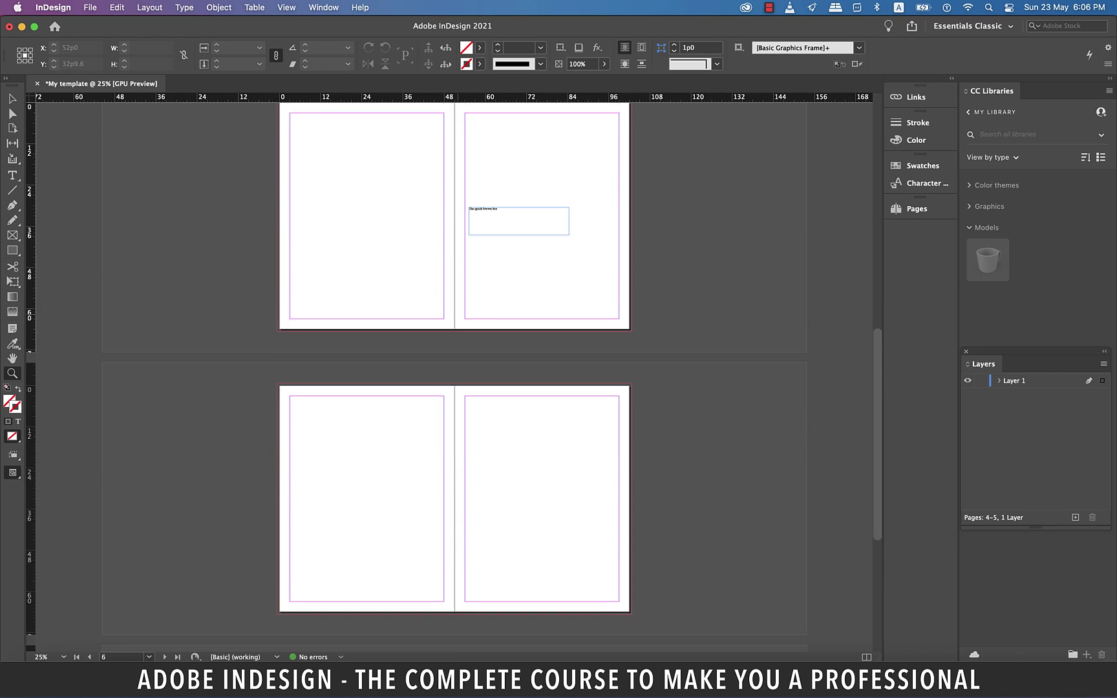
scroll(455, 377, up, 20)
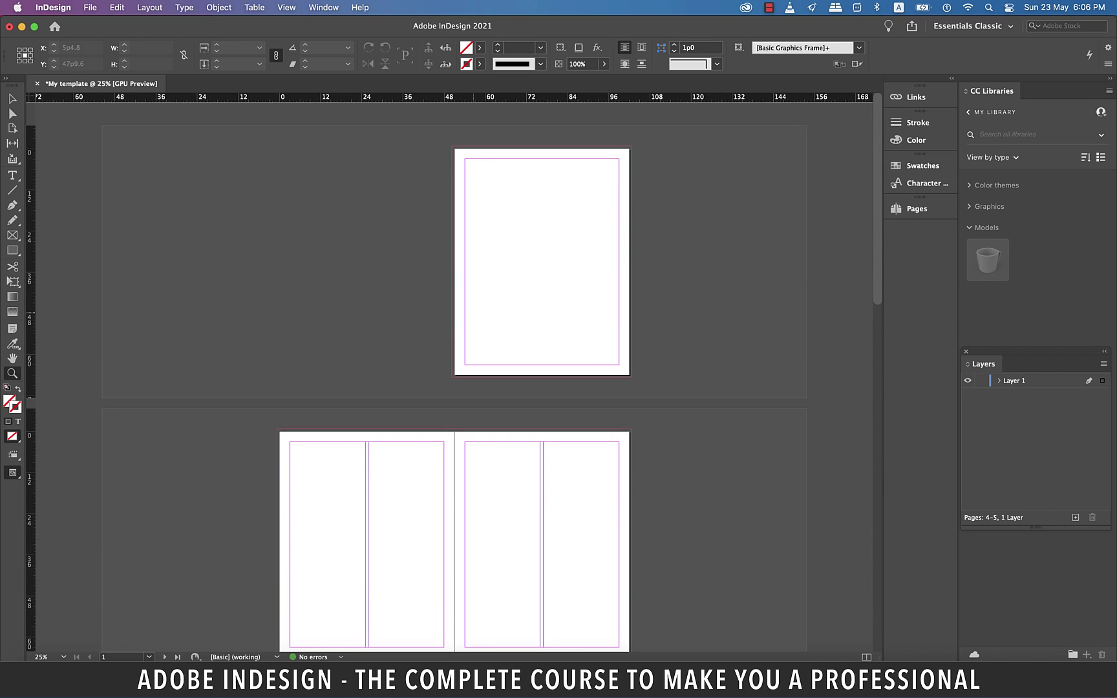
scroll(454, 377, down, 15)
scroll(455, 377, down, 5)
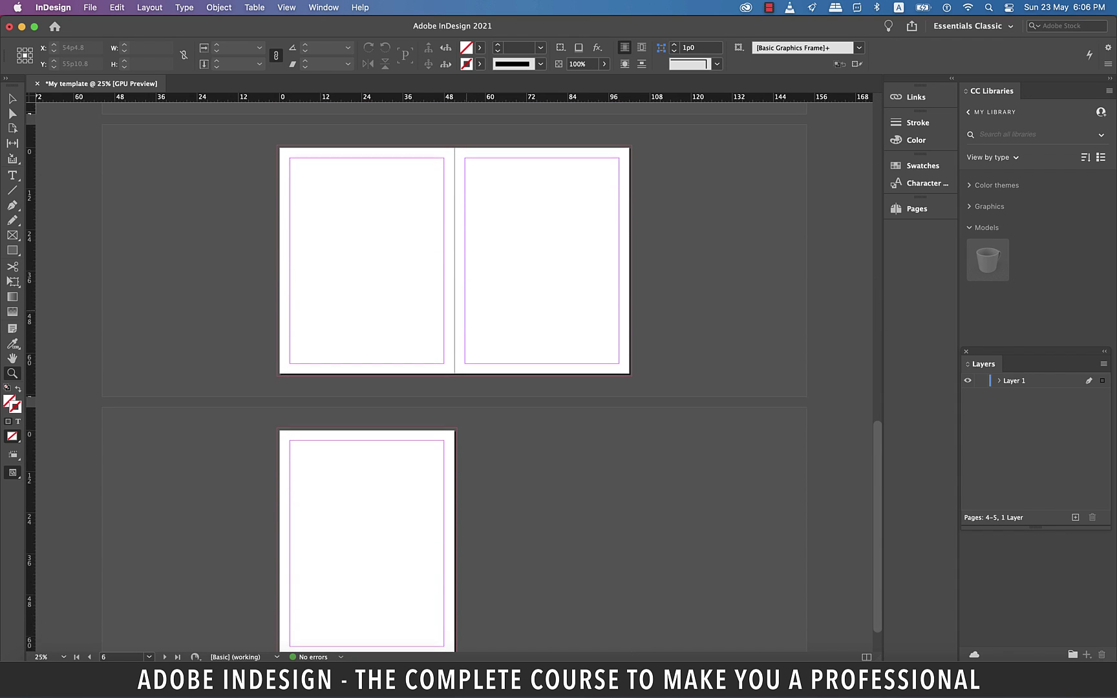
scroll(455, 377, up, 5)
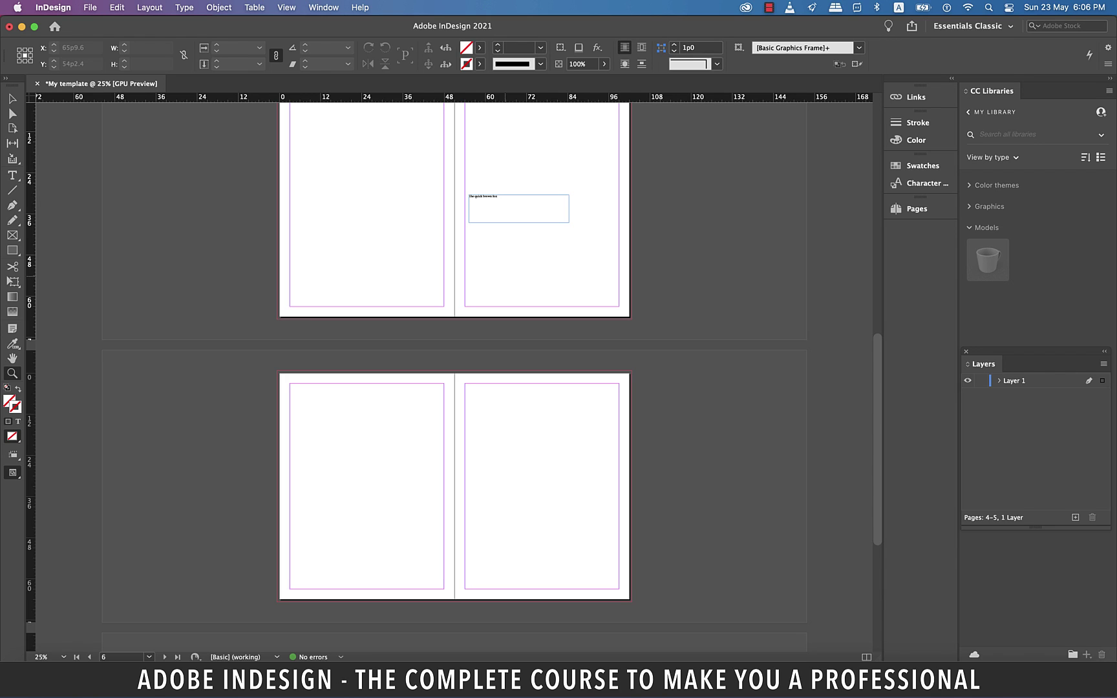
scroll(505, 276, up, 3)
Place horizontal ruler guides on page 4 at 20p0 and on page 5 at 25p7.2.
click(286, 7)
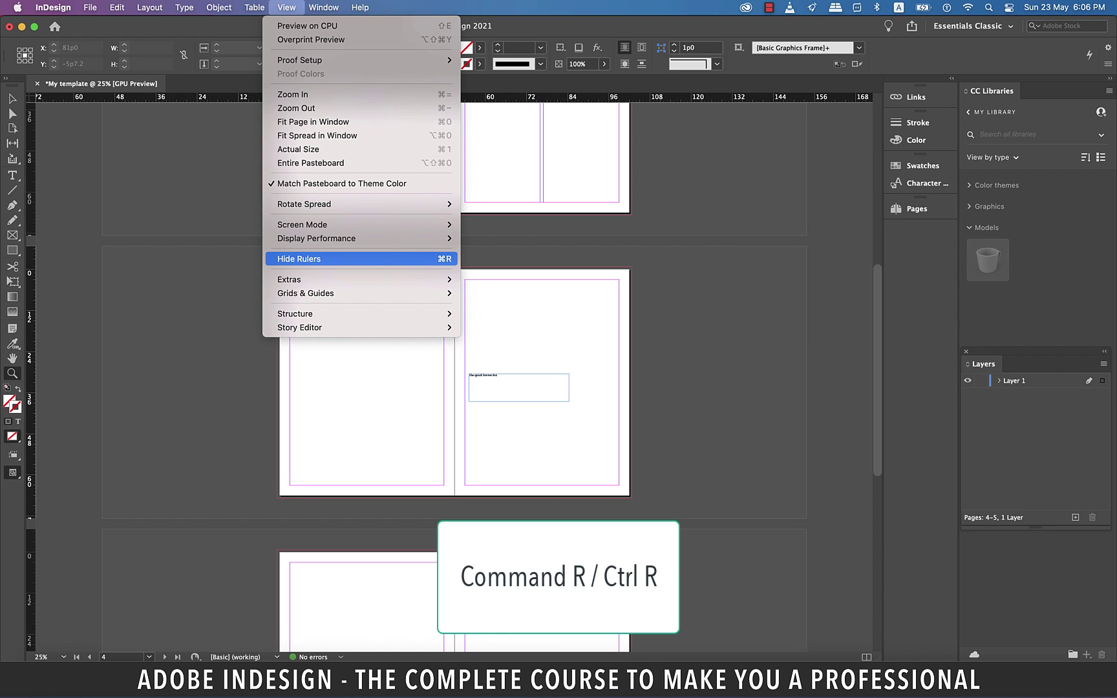
key(super+r)
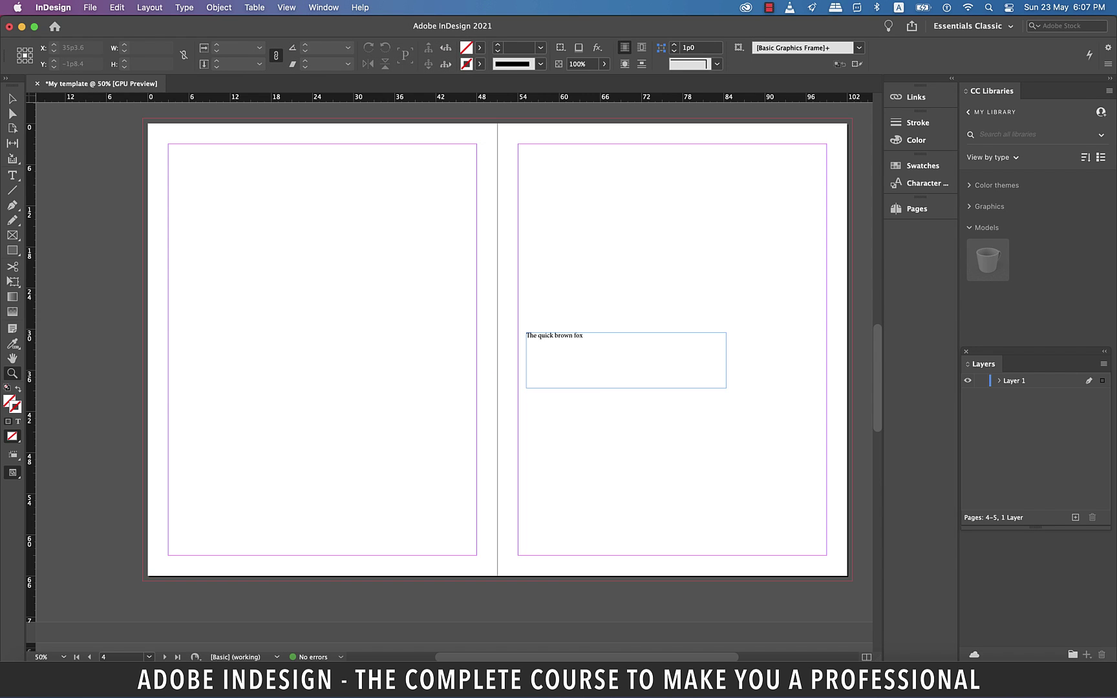
drag(324, 112, 324, 261)
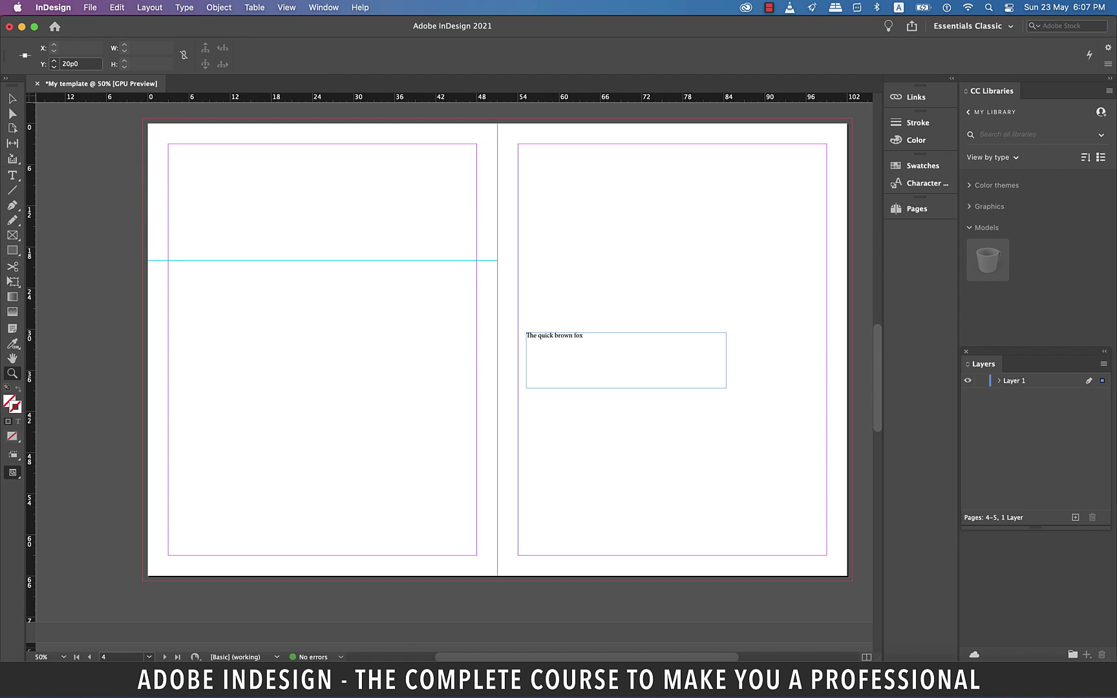
drag(646, 99, 646, 298)
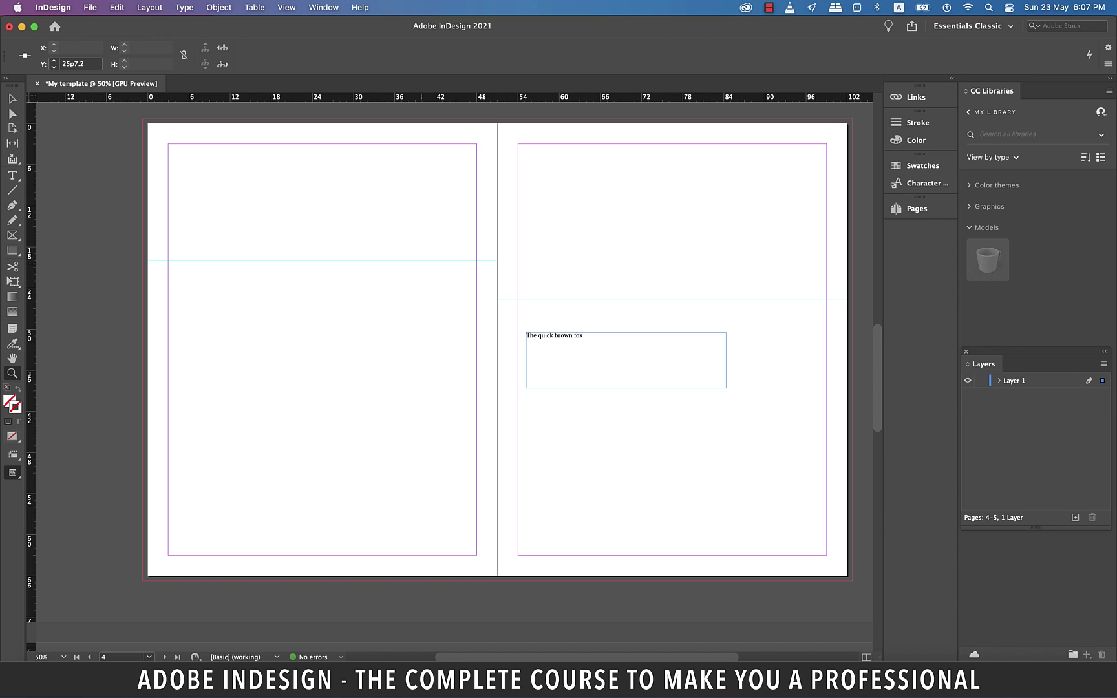
Place vertical guides at 55p2.4 along the left edge of page 5's text frame and at 8p4.8 on page 4.
drag(31, 390, 535, 389)
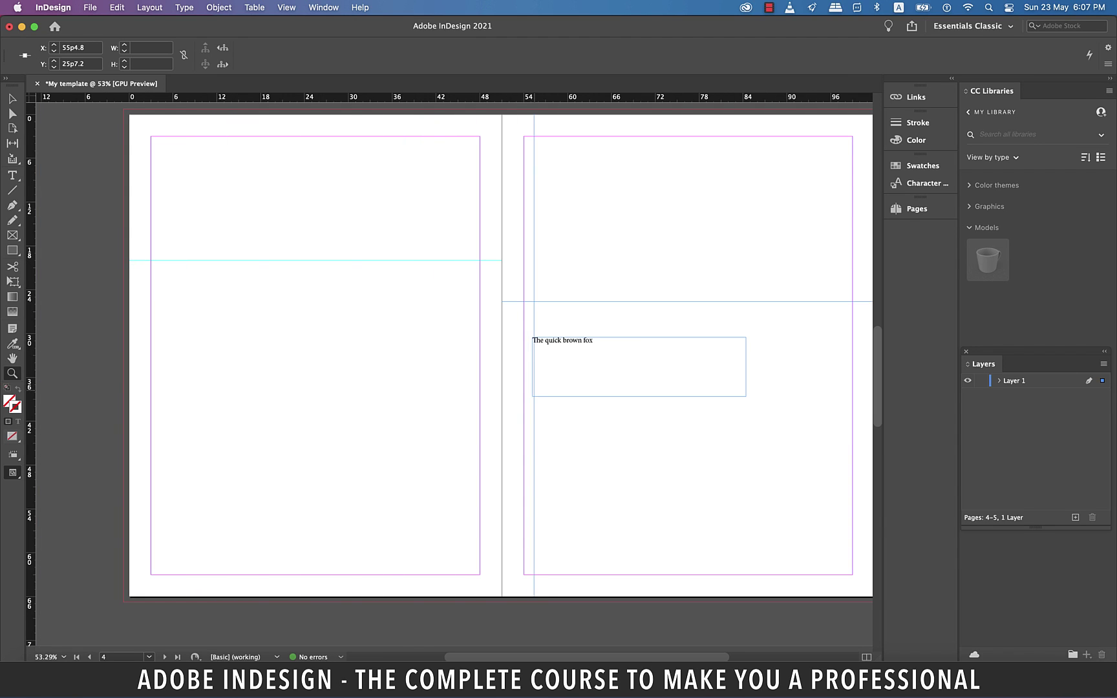
drag(535, 336, 533, 337)
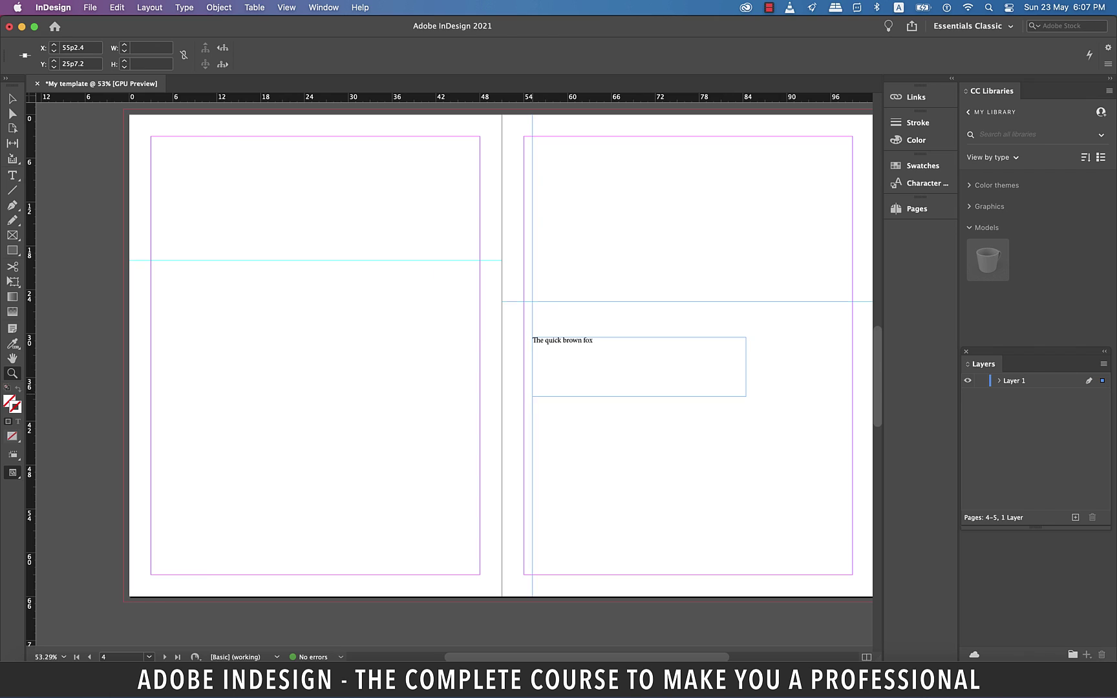
drag(31, 390, 190, 388)
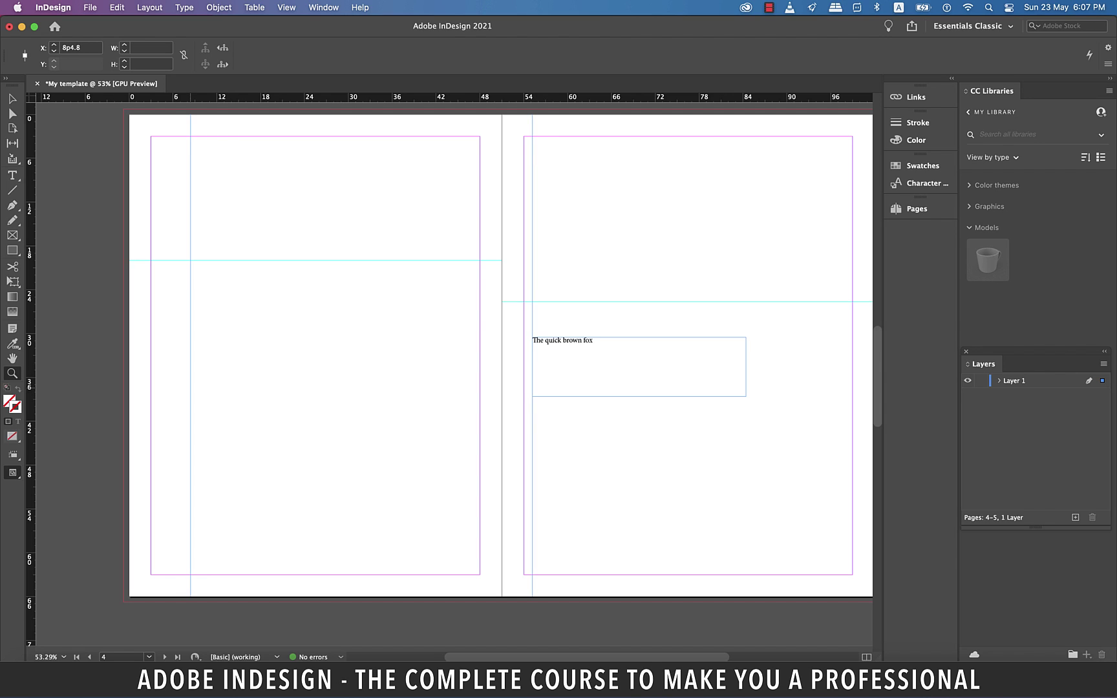
Move page 4's horizontal guide to 25p7.2, level with the horizontal guide on page 5.
key(v)
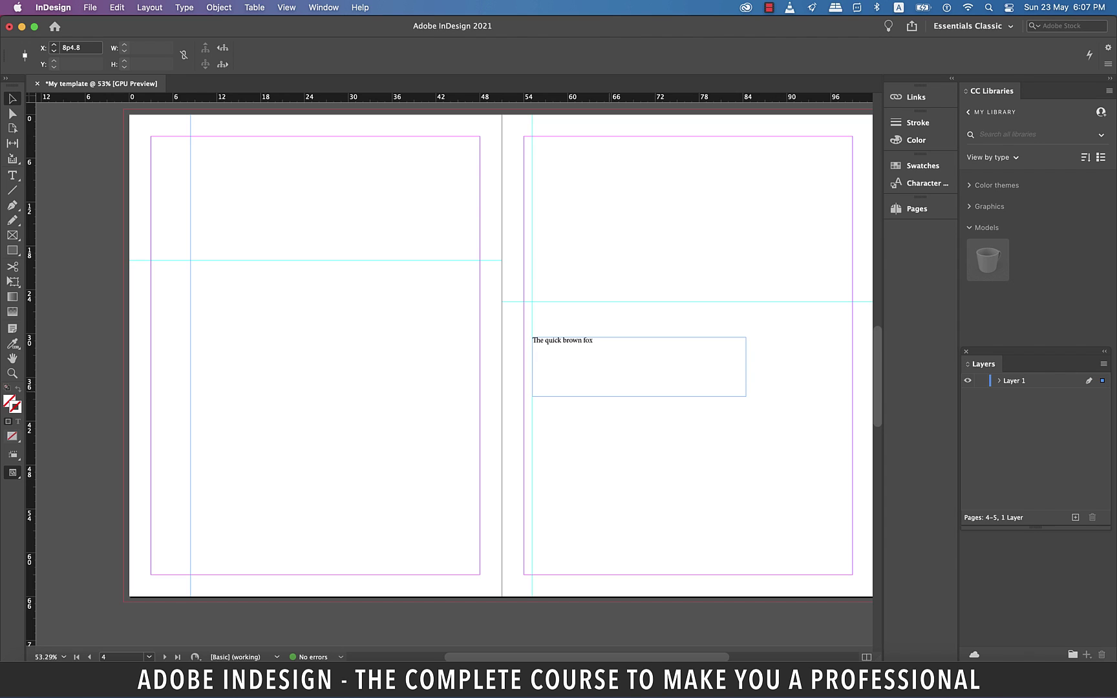
drag(173, 97, 173, 302)
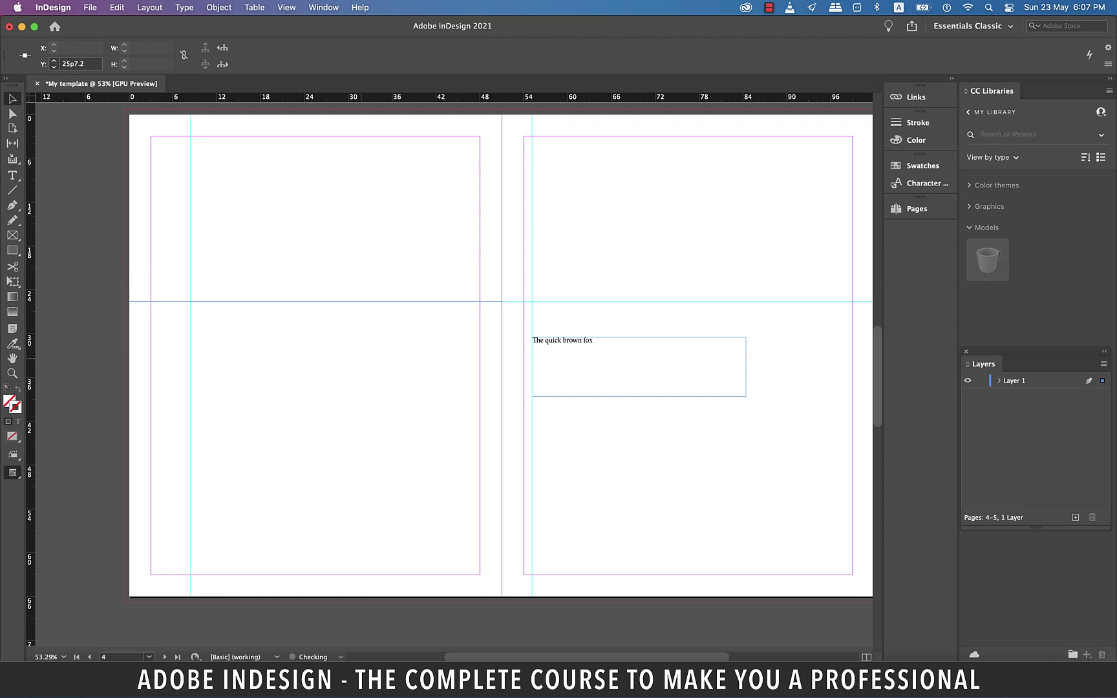
Snap page 5's text frame up to its horizontal guide and paste a copy aligned with the guides on page 4.
drag(638, 395, 639, 360)
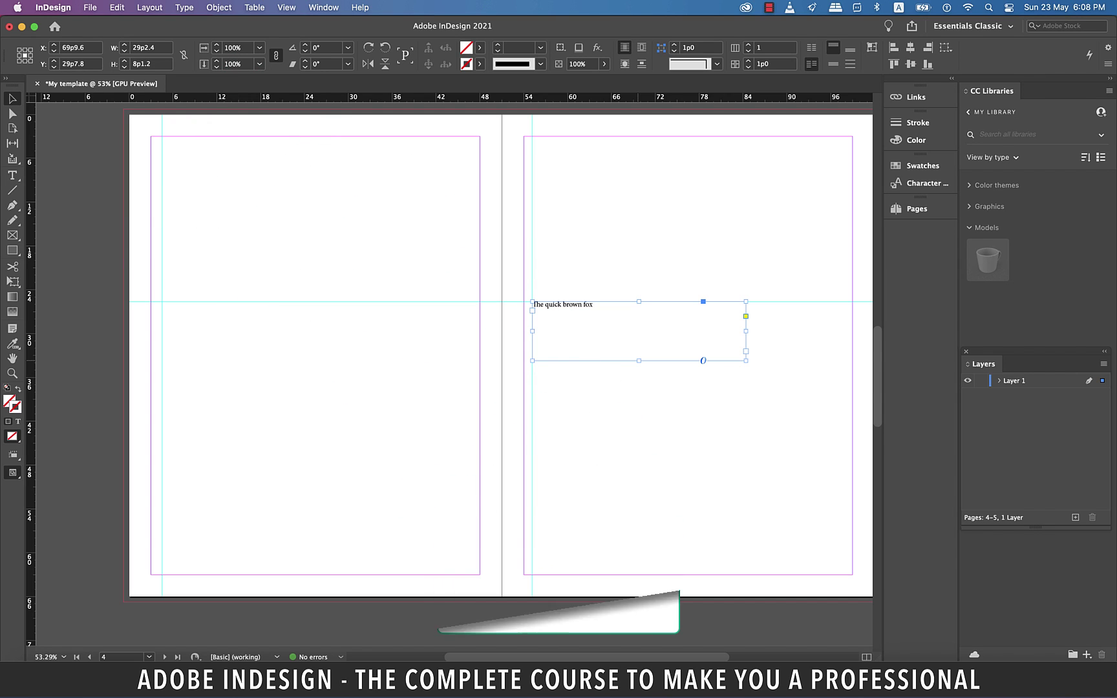
key(super+v)
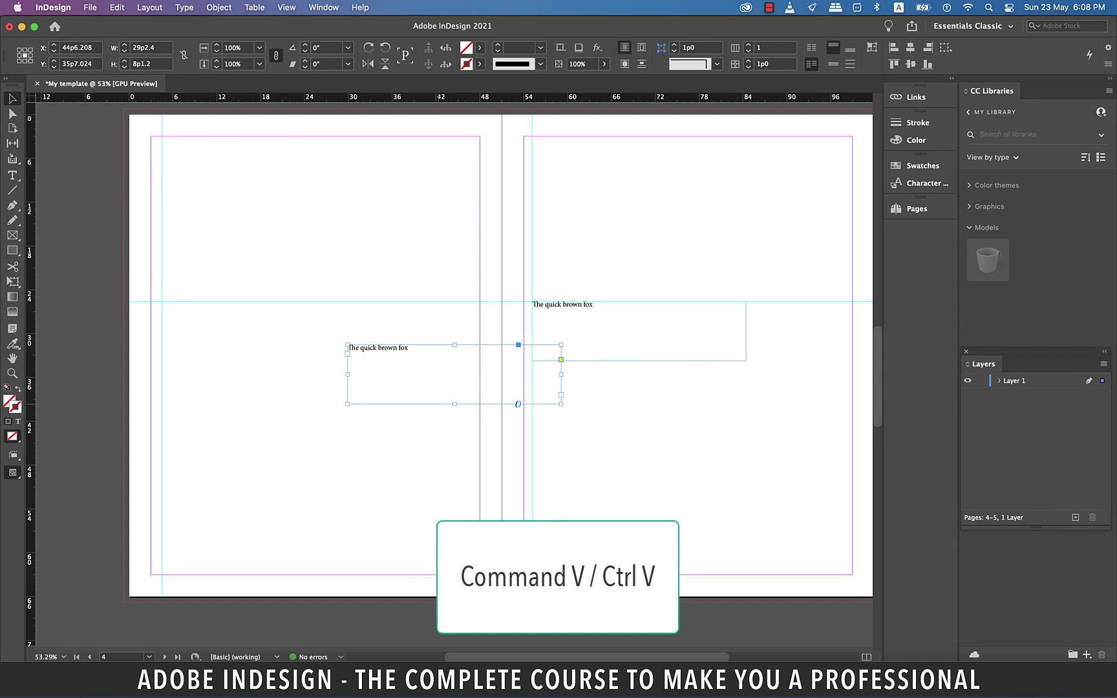
drag(454, 375, 268, 331)
key(super+shift+a)
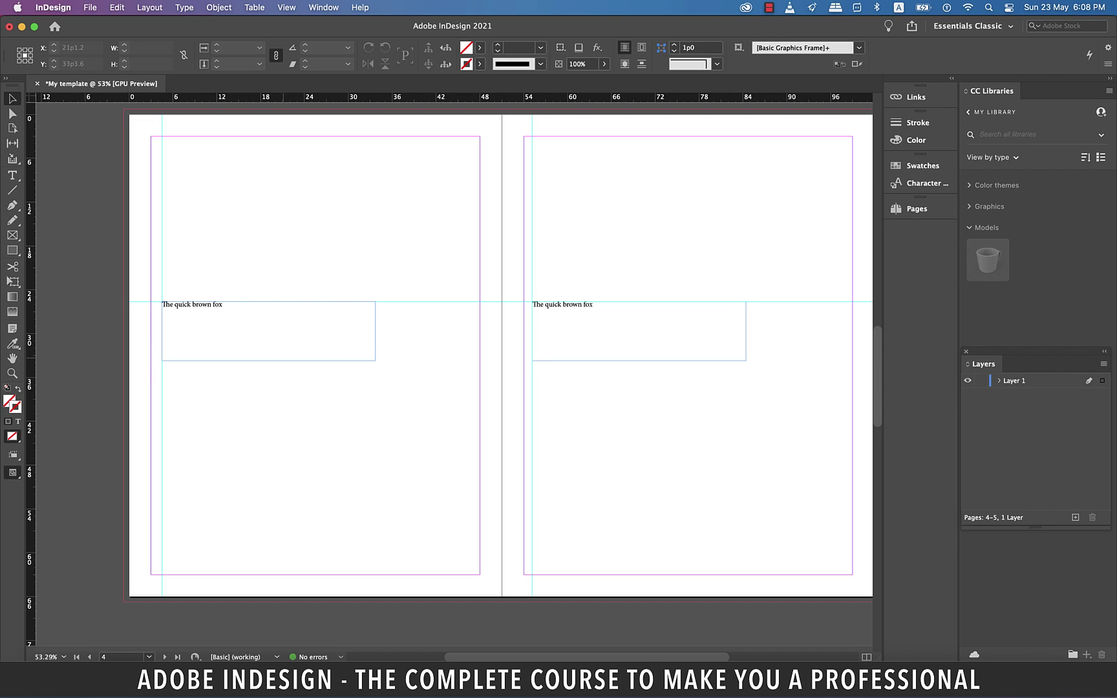
click(375, 316)
click(284, 383)
drag(583, 212, 476, 239)
key(super+shift+a)
Lock the ruler guides in the document.
click(286, 8)
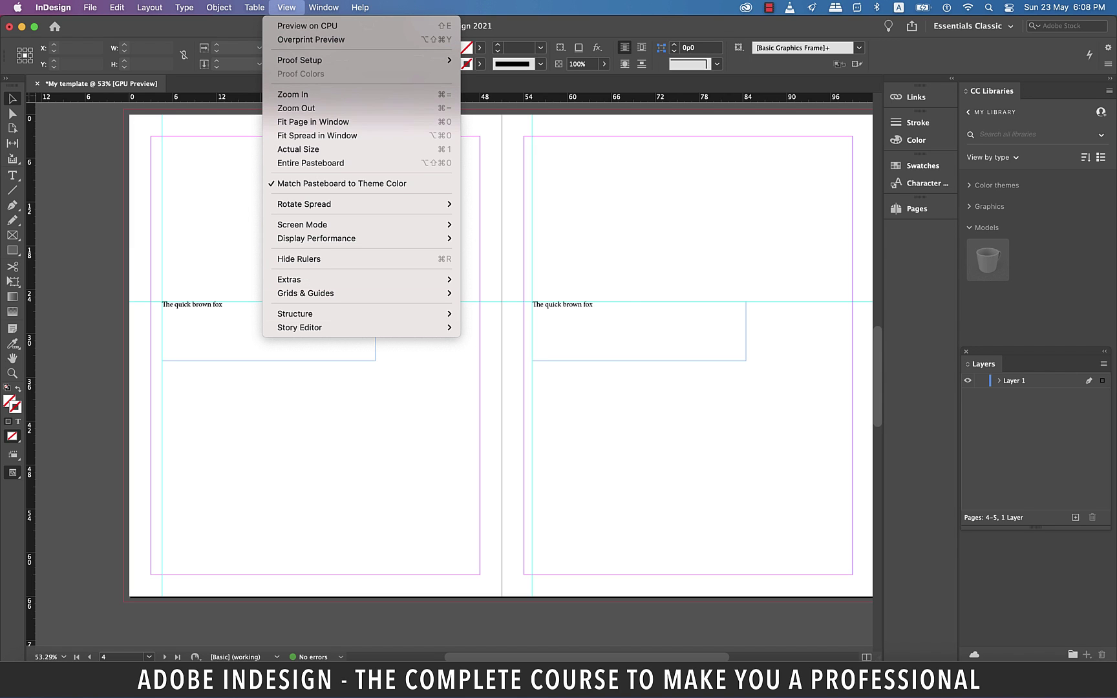
mouse_move(304, 293)
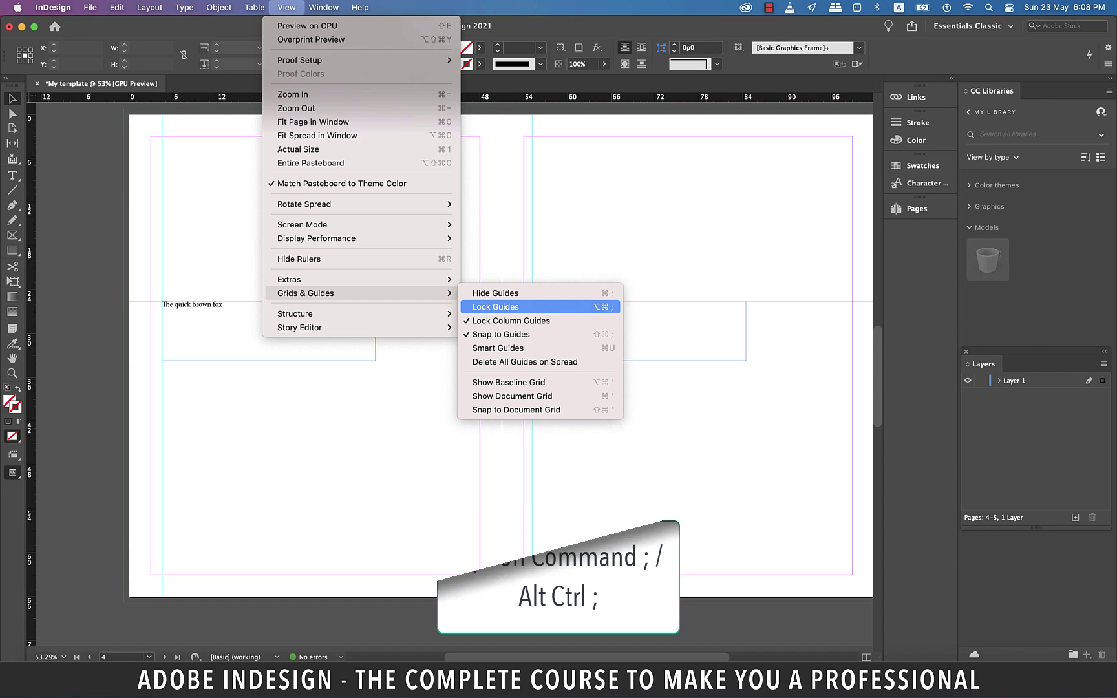
click(495, 306)
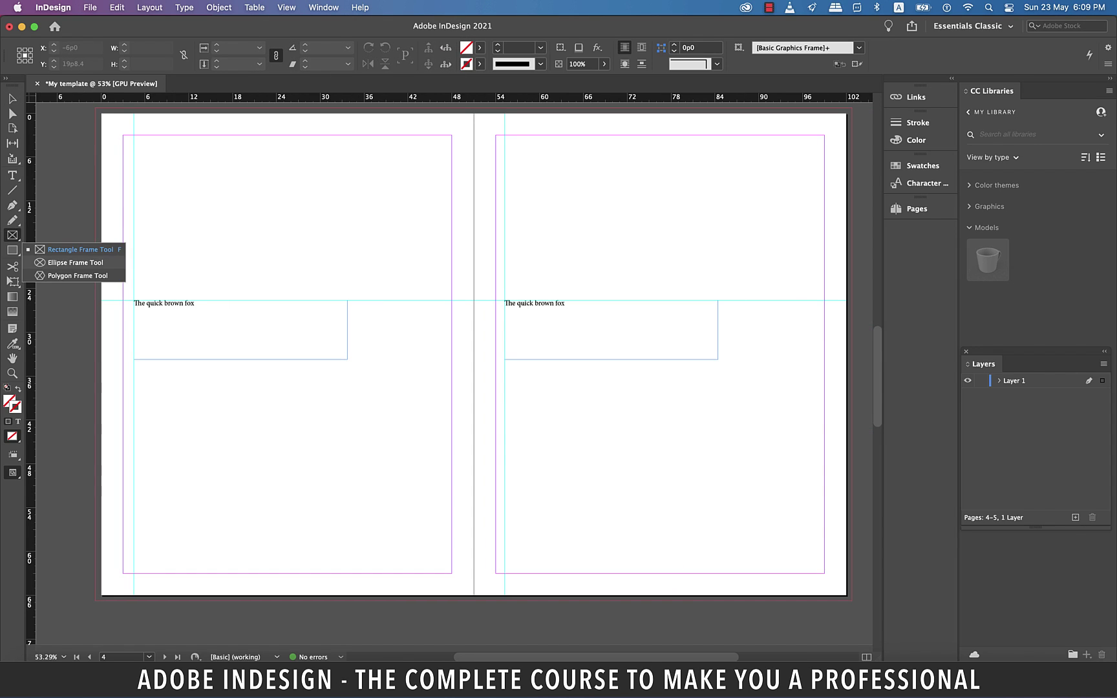
Draw a rectangle frame about 21p7 wide and 18p11 high from the upper-left margin corner of page 4.
click(81, 248)
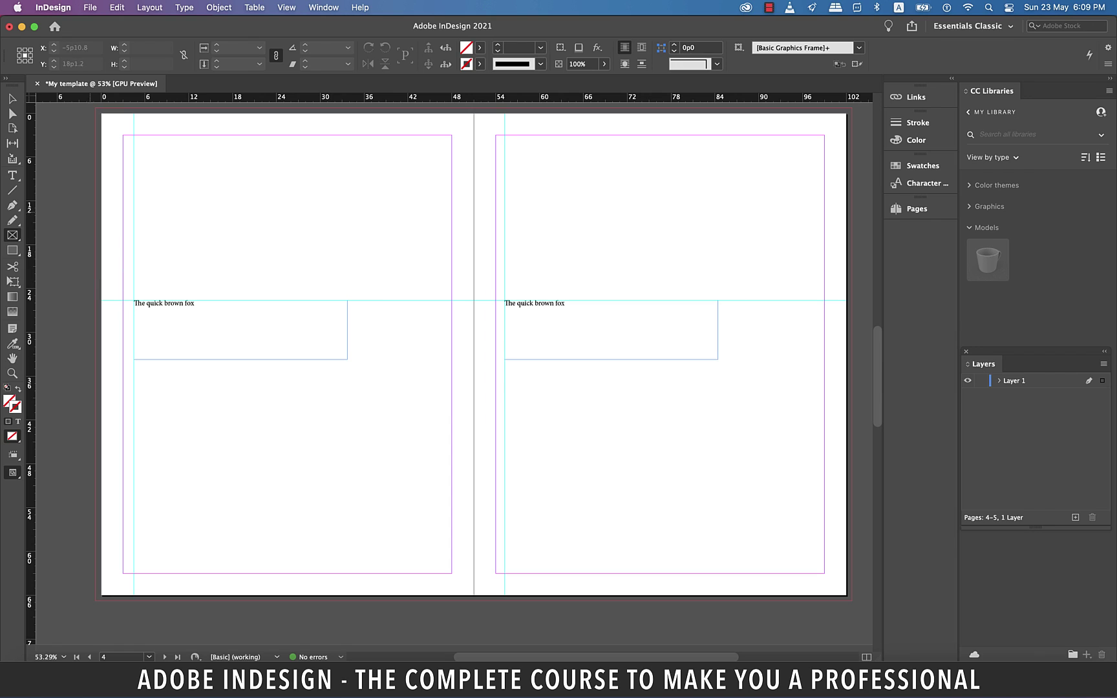
drag(122, 135, 280, 273)
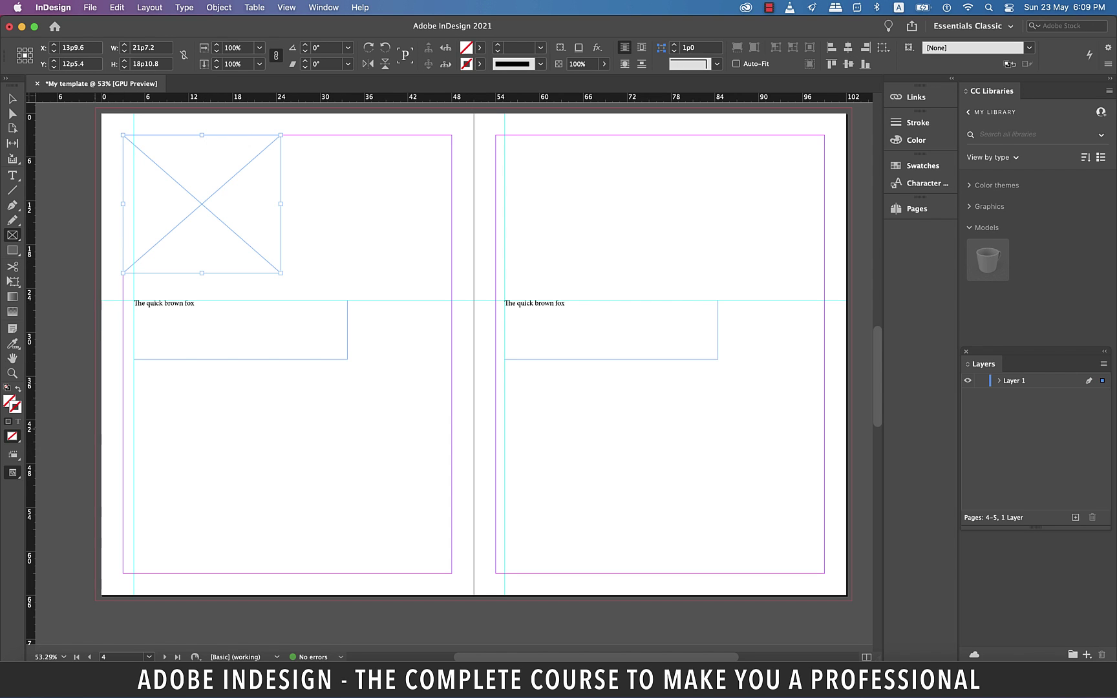
Draw a rectangle frame about 30p7 by 23p7 from page 4's lower-left bleed corner, and move the upper frame to the page's upper-left corner.
mouse_move(95, 429)
mouse_down()
mouse_move(240, 593)
mouse_move(319, 601)
mouse_up()
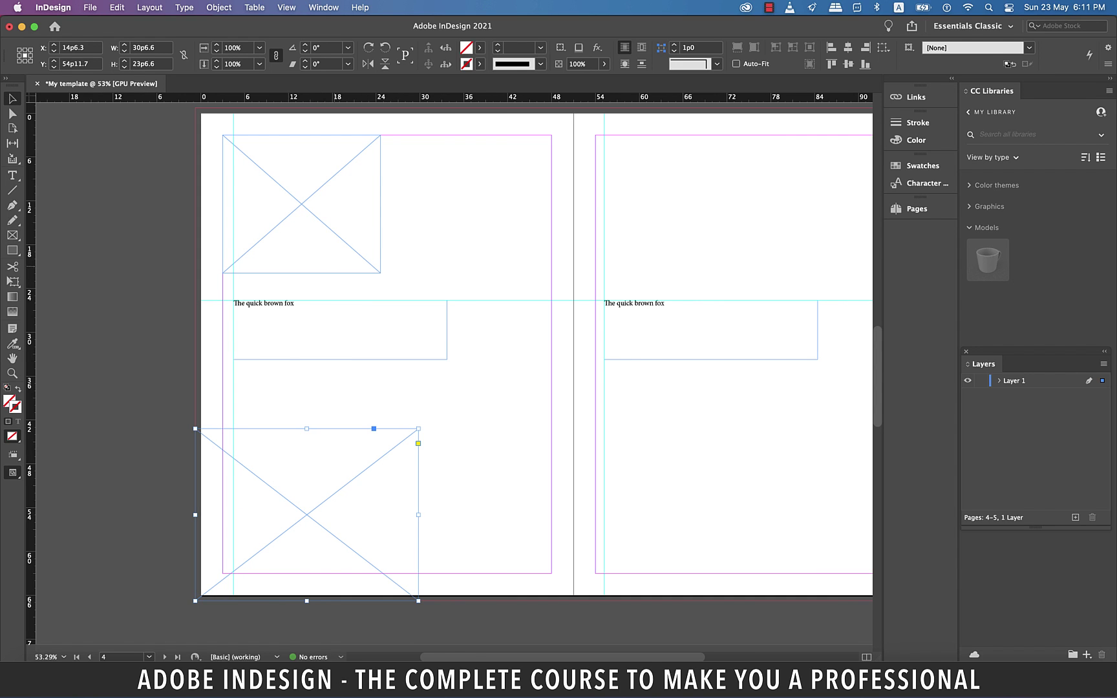
drag(301, 204, 280, 182)
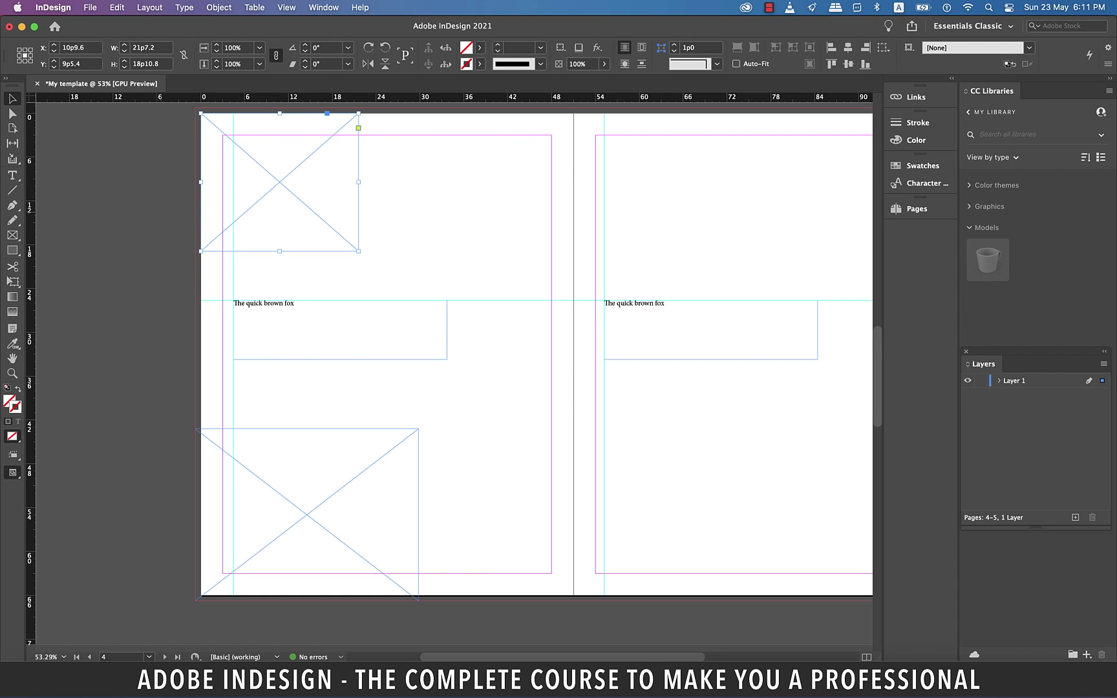
Place the open-window photo in page 4's upper frame and the forest photo in its lower frame in one import.
click(156, 211)
drag(105, 116, 217, 446)
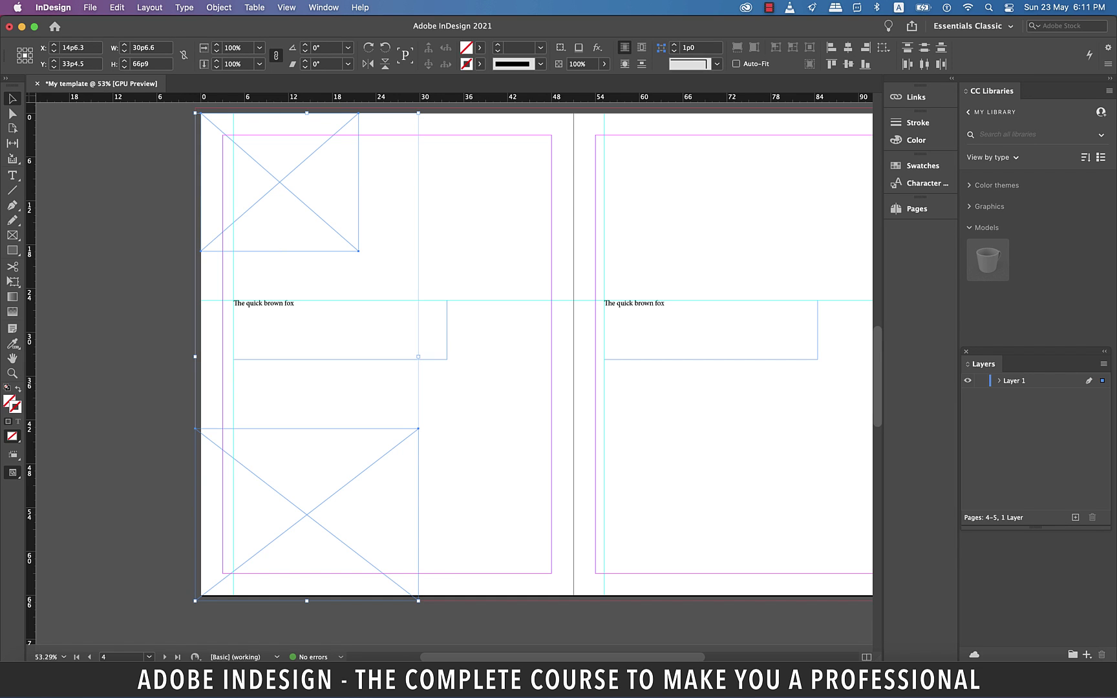
click(89, 7)
click(97, 190)
shift+click(458, 185)
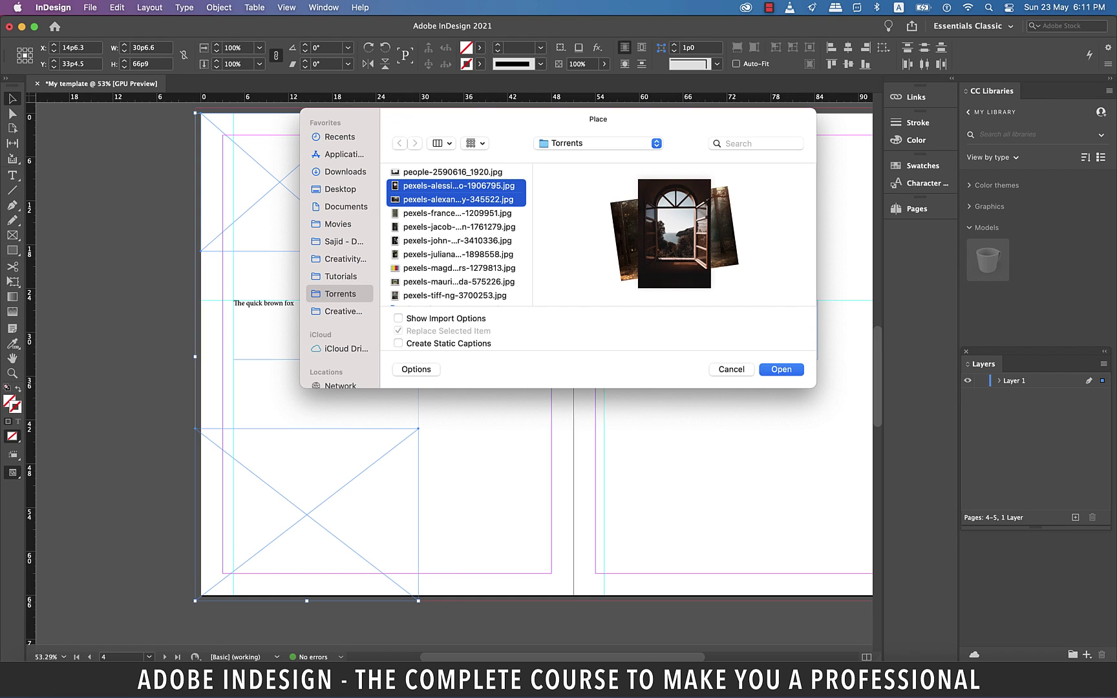
key(Return)
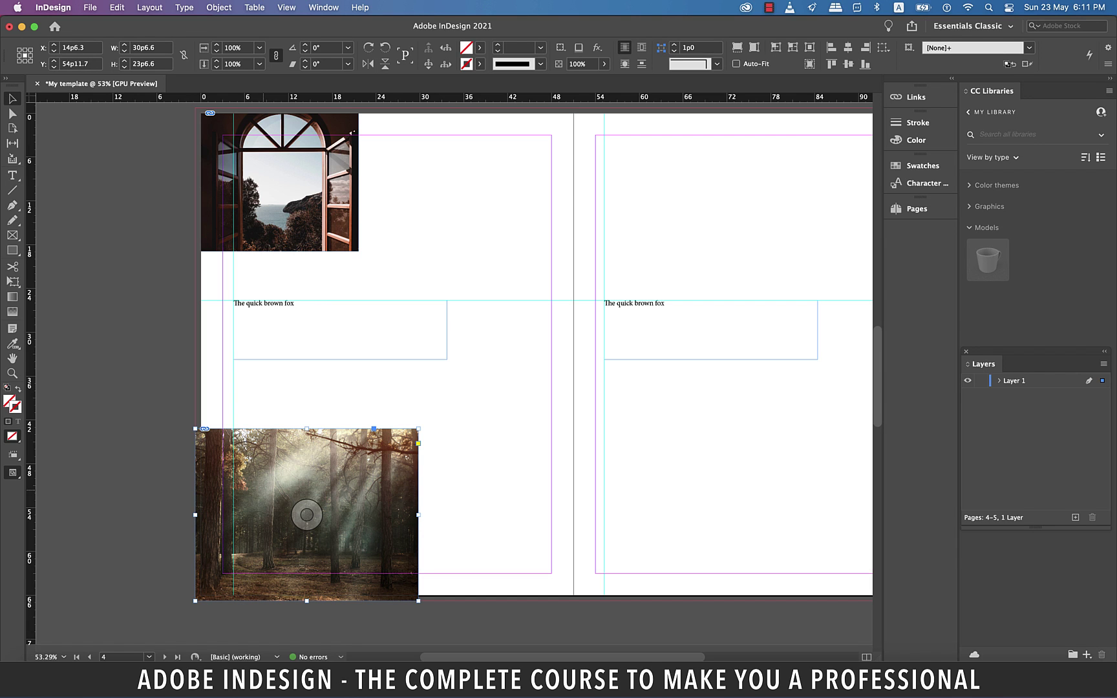
click(155, 222)
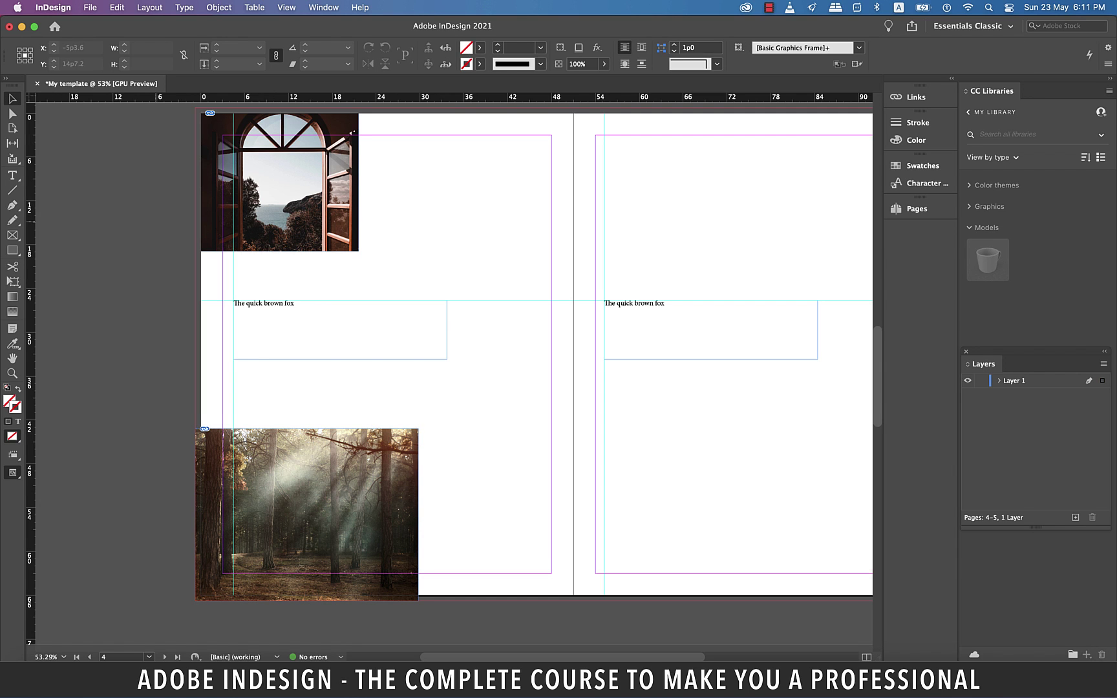
Examine how the window photo's edges meet the page edge and bleed line, and preview the spread without guides or frame edges.
scroll(156, 222, up, 1)
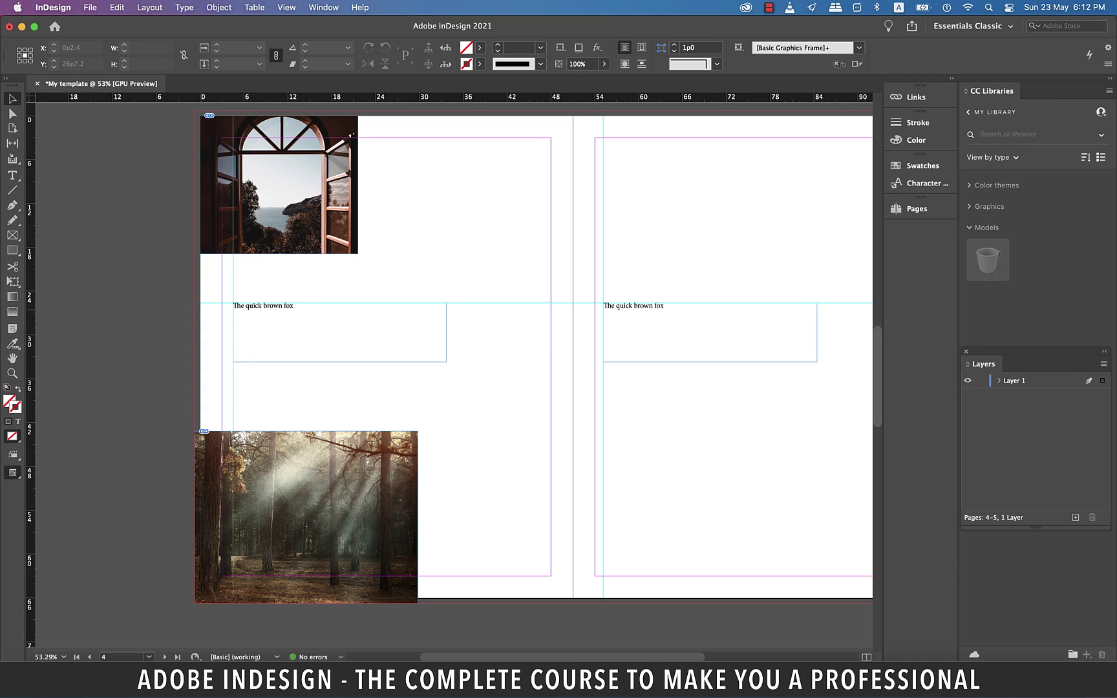
mouse_move(282, 181)
scroll(250, 190, up, 2)
scroll(250, 190, up, 5)
scroll(453, 375, down, 3)
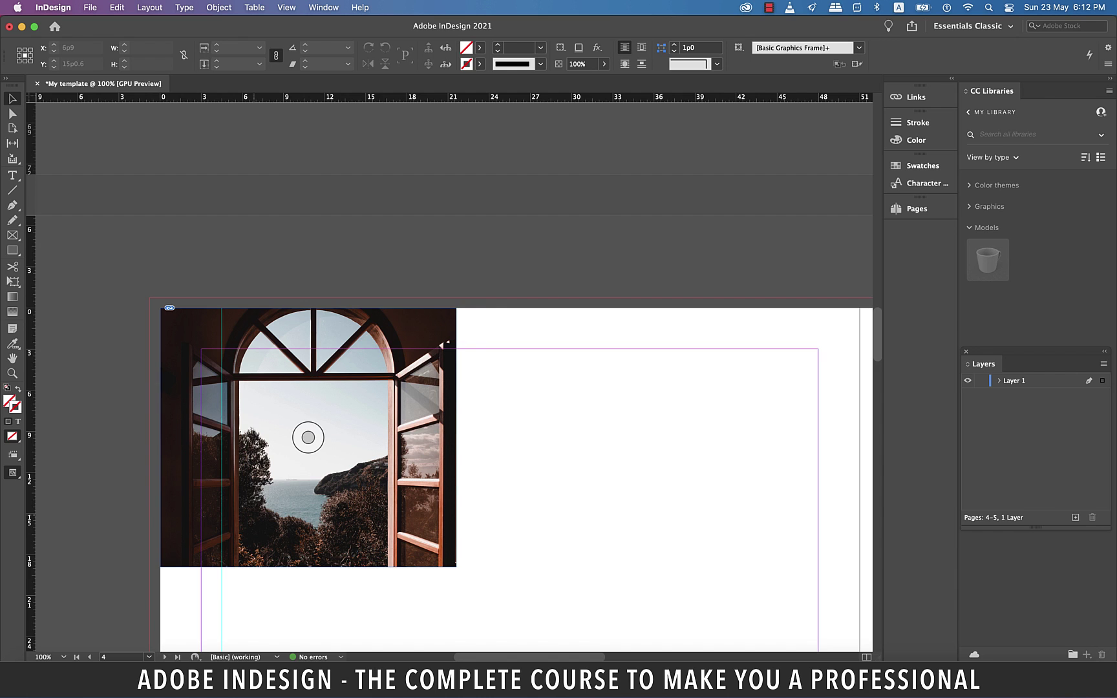
scroll(453, 375, down, 10)
scroll(453, 375, down, 10)
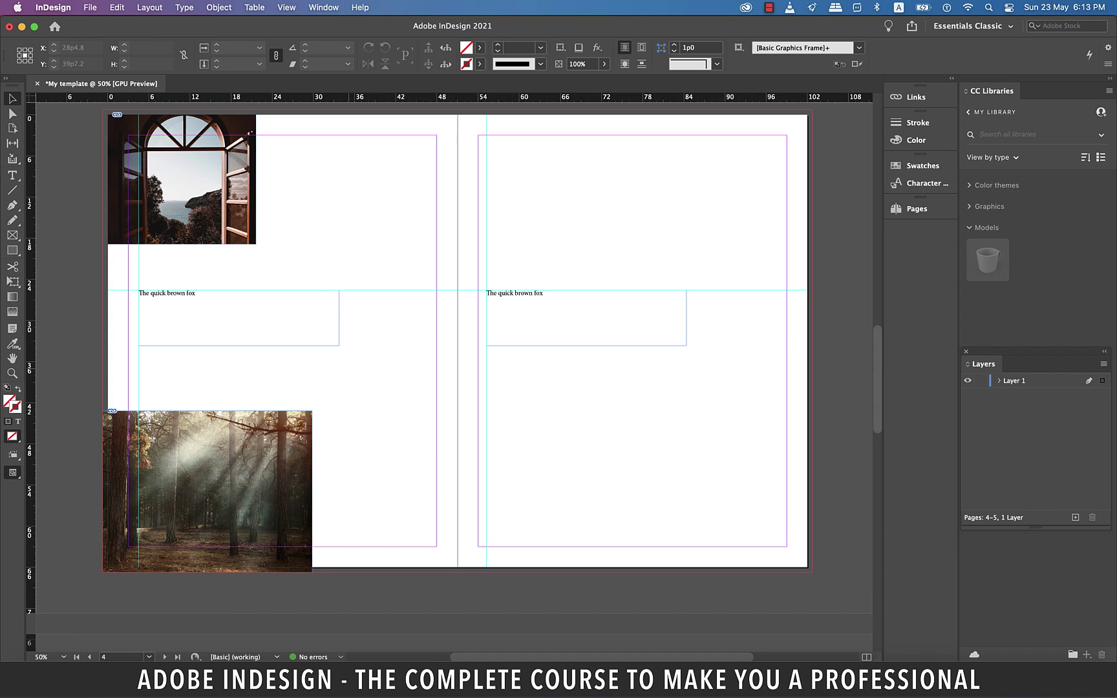
key(w)
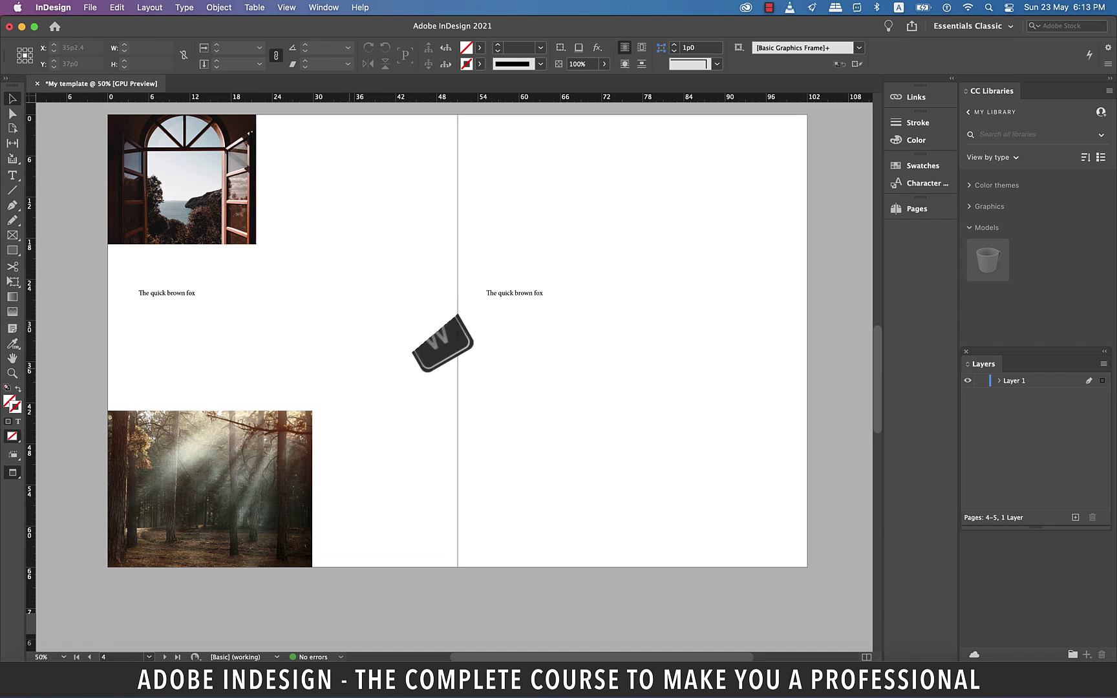